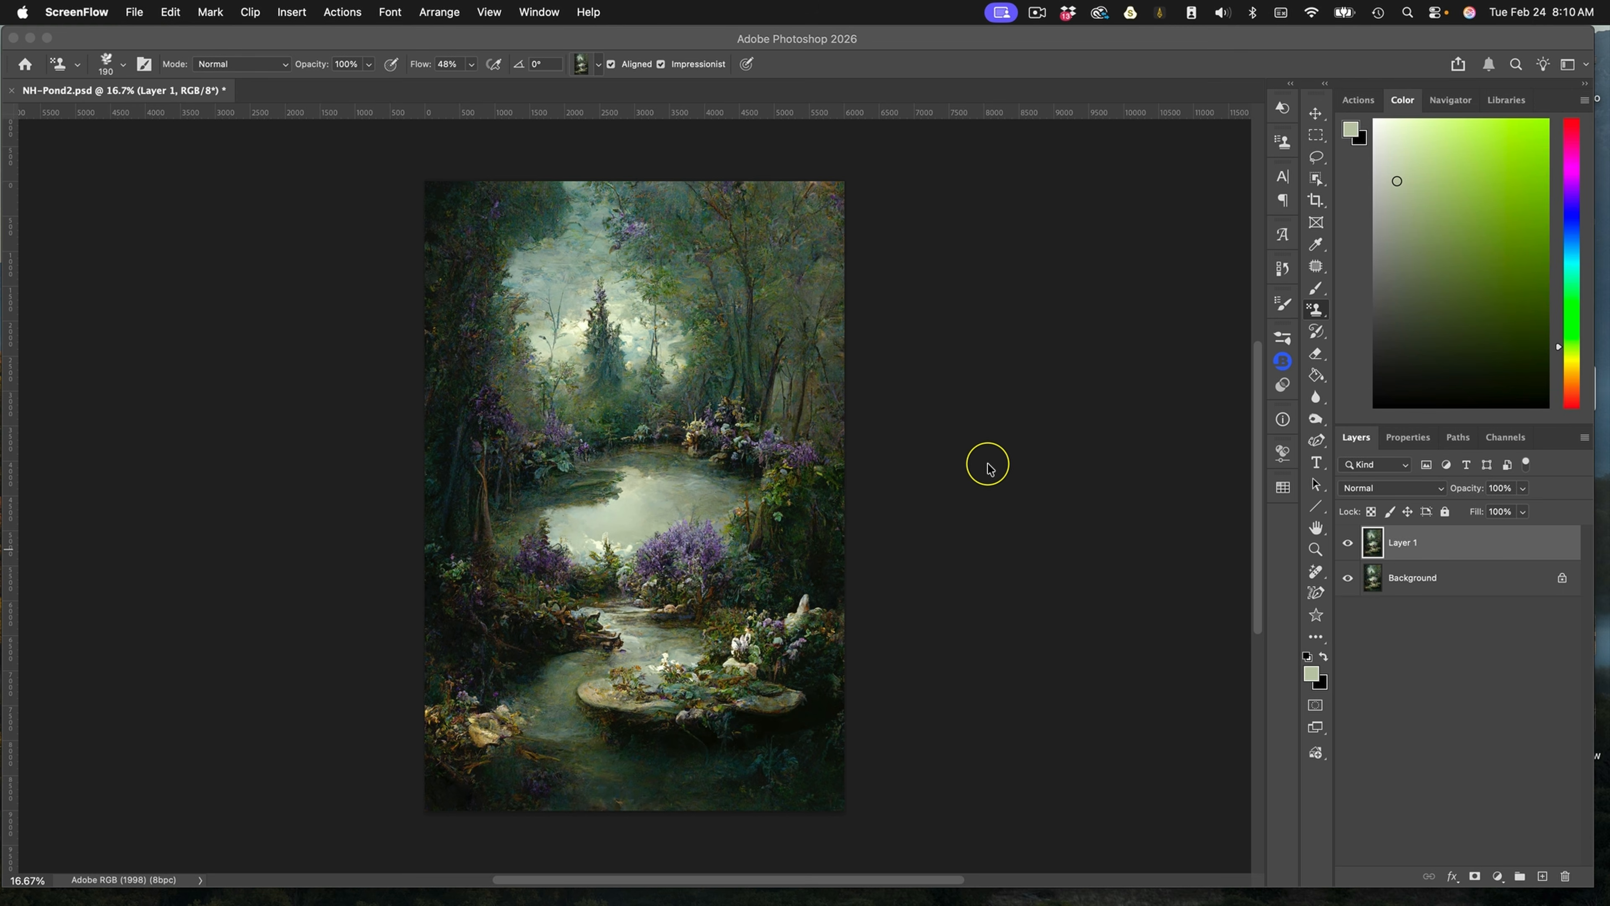
Examine the flowers and pond of the painting up close and return to the full view
left_click(755, 390)
key("super+plus")
key("super+plus")
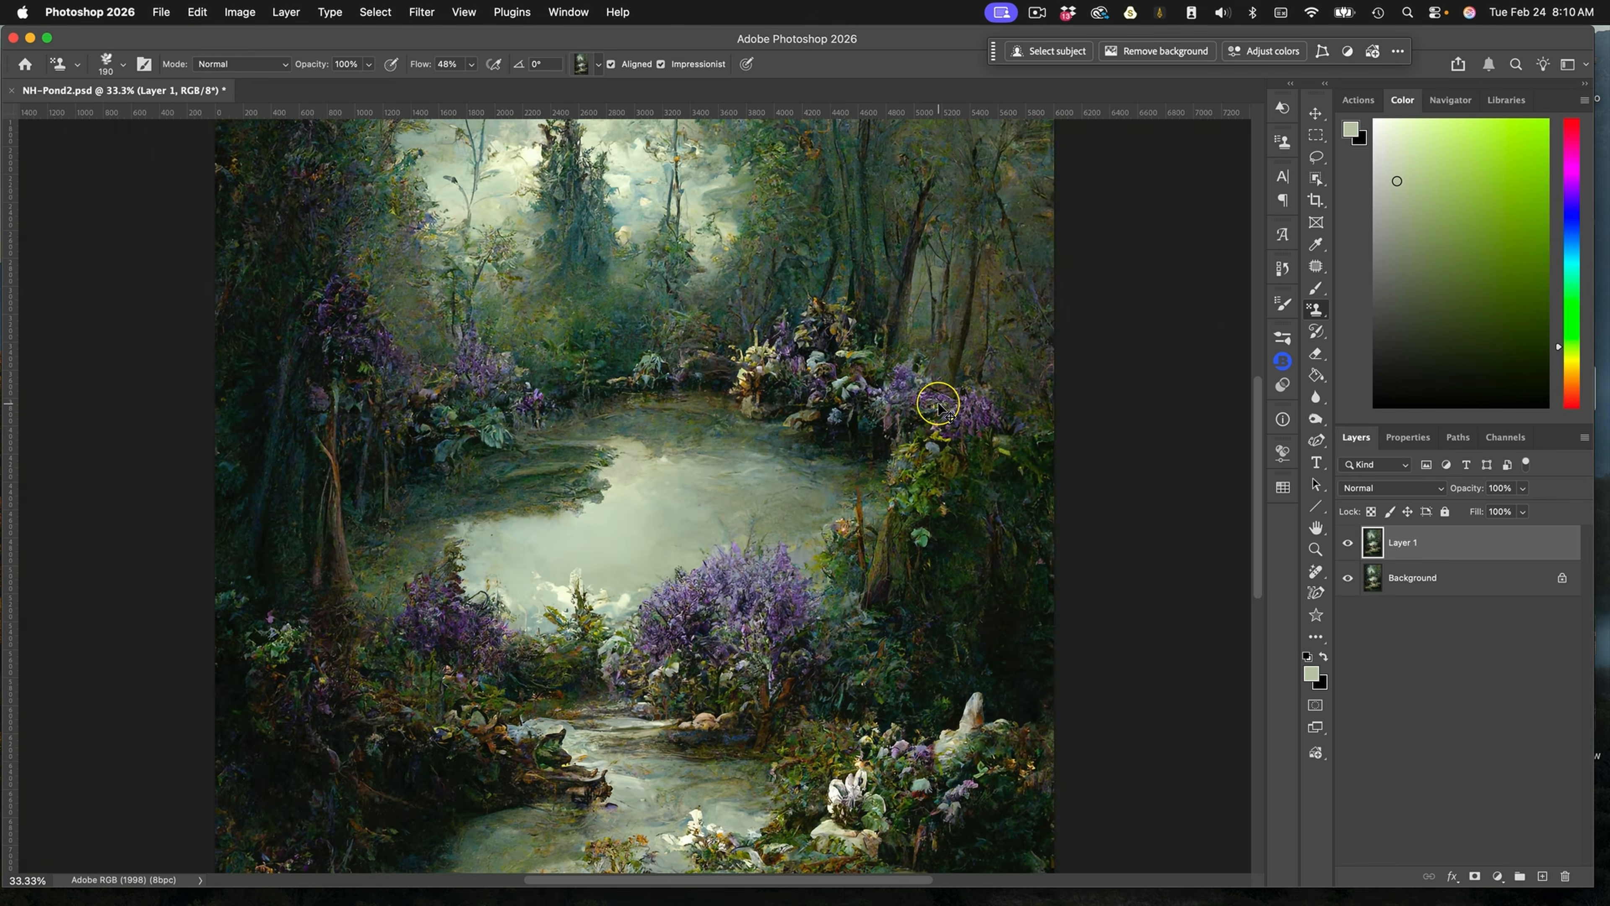
key("super+plus")
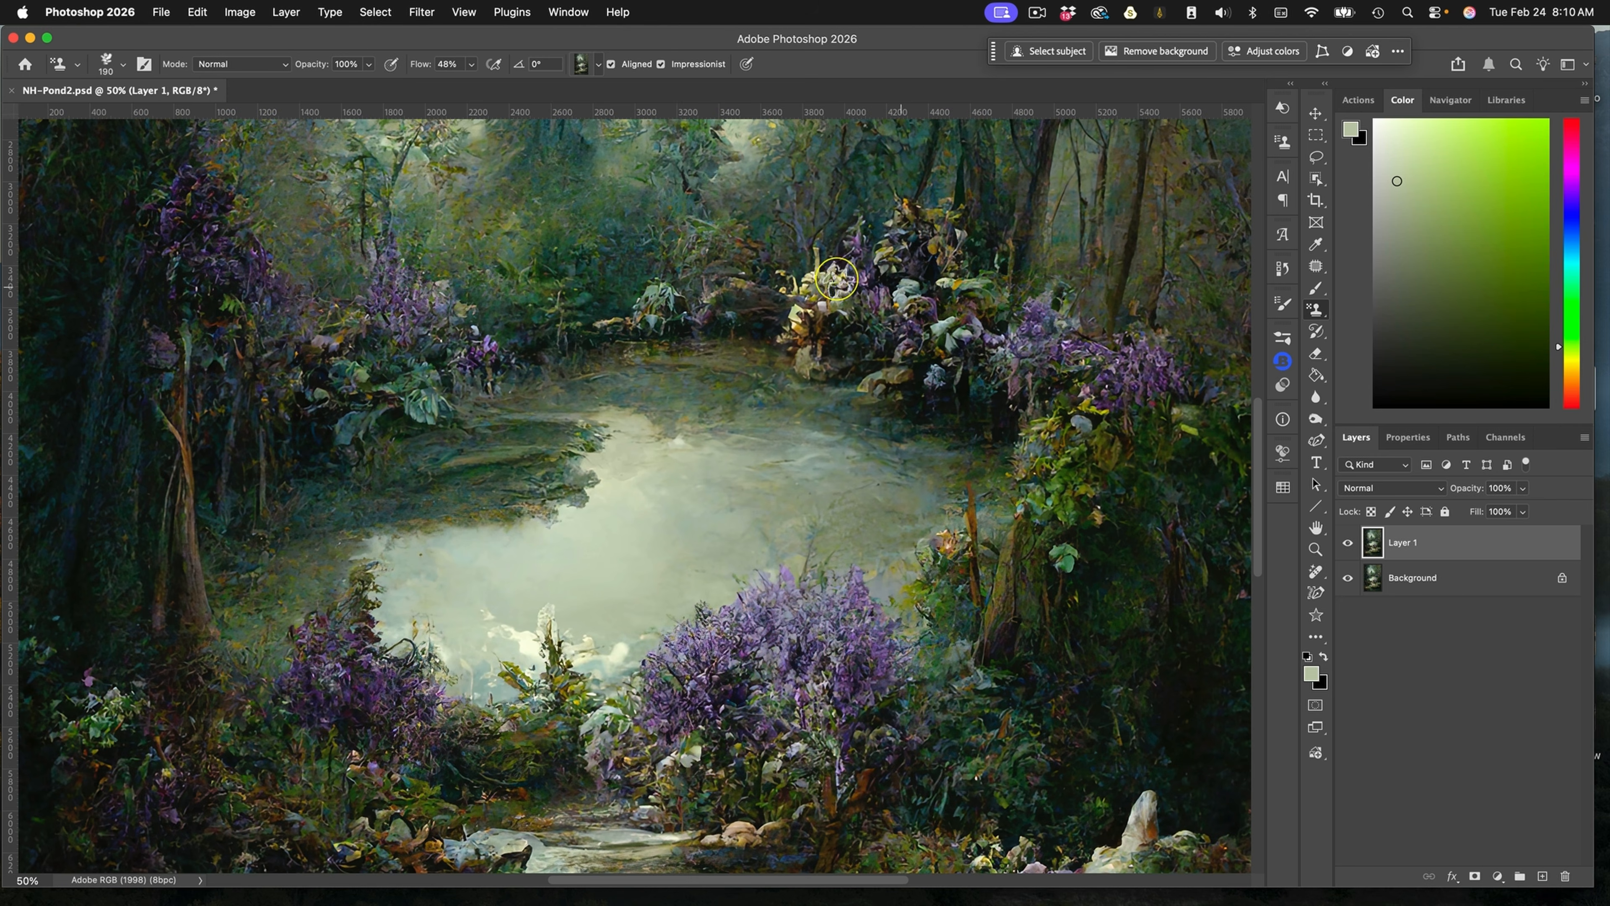
key("super+minus")
key("super+minus")
key("super+minus")
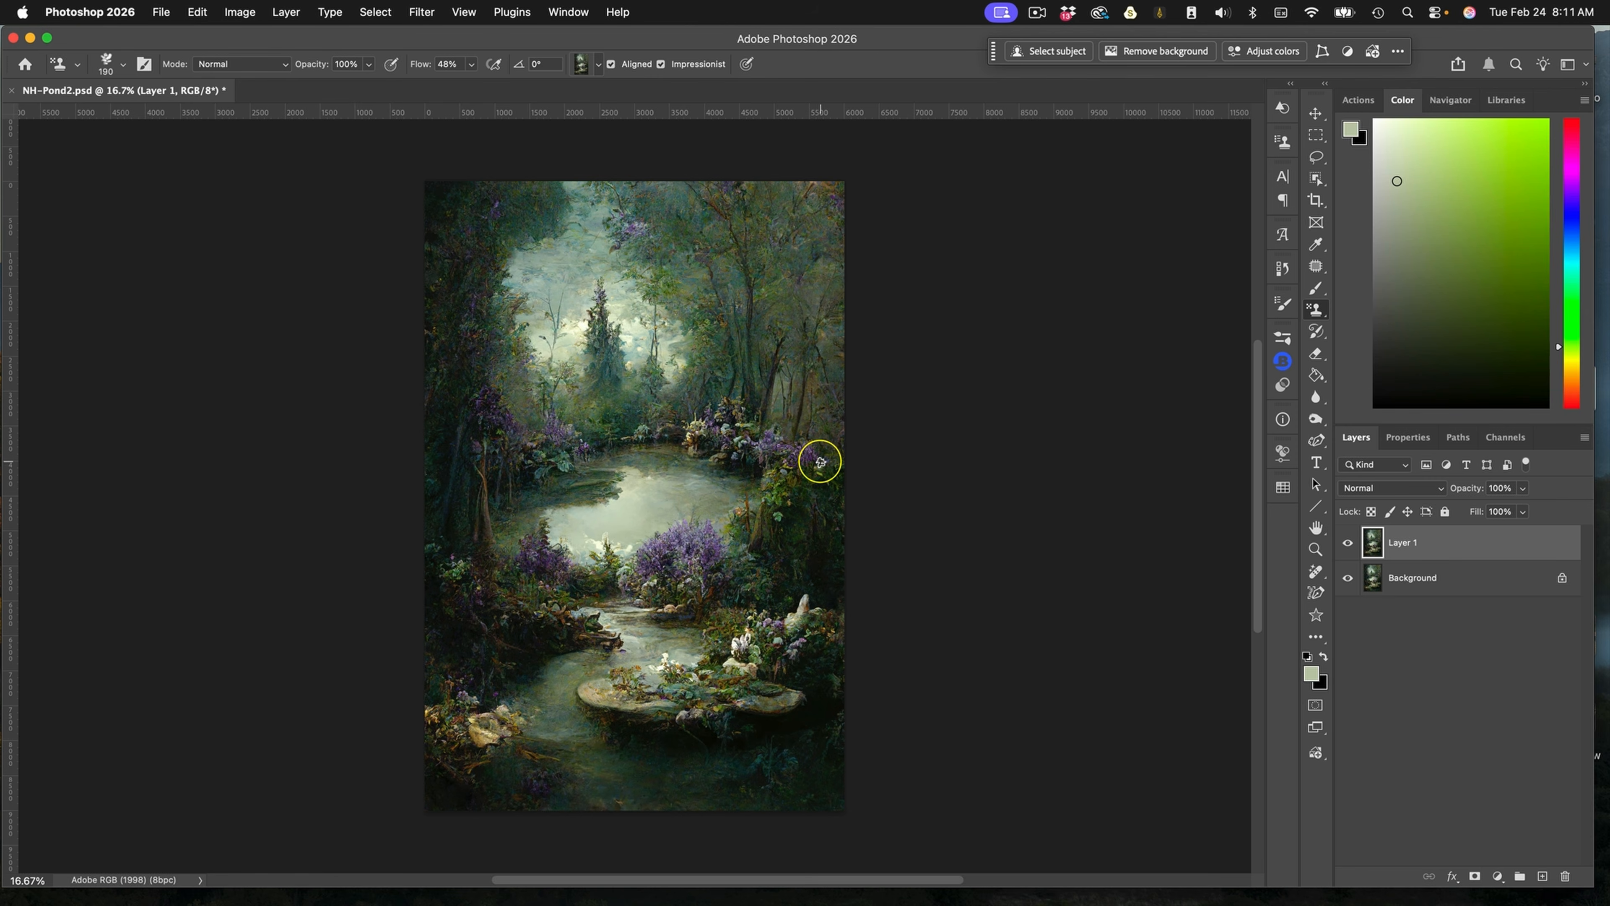
Select the Pattern Stamp tool
left_click(1316, 309)
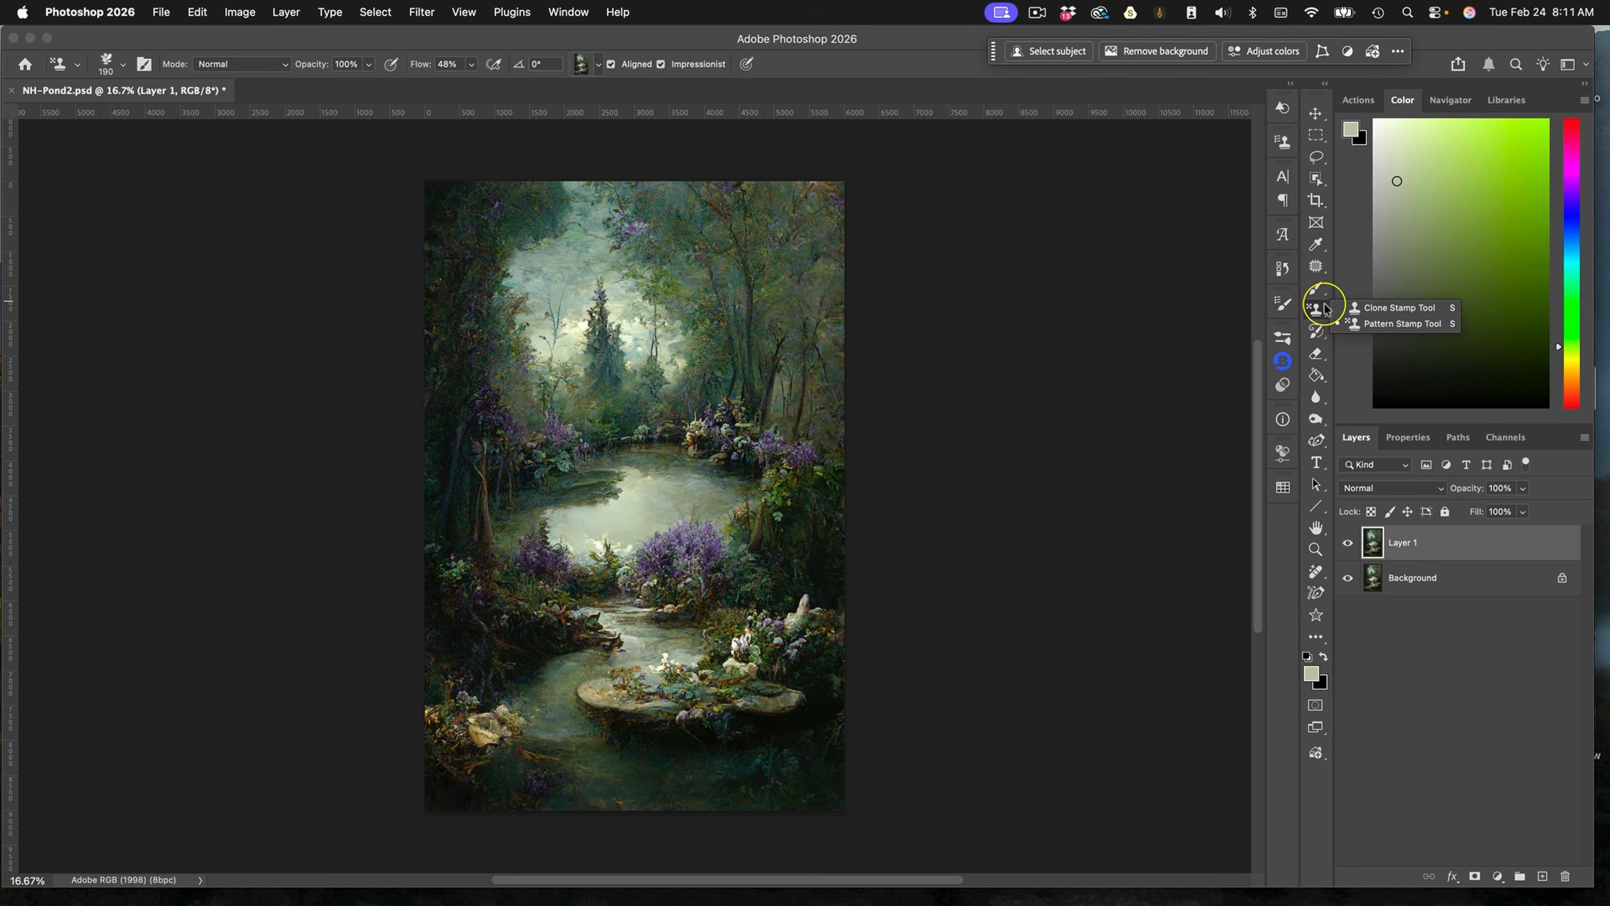
left_click(1403, 320)
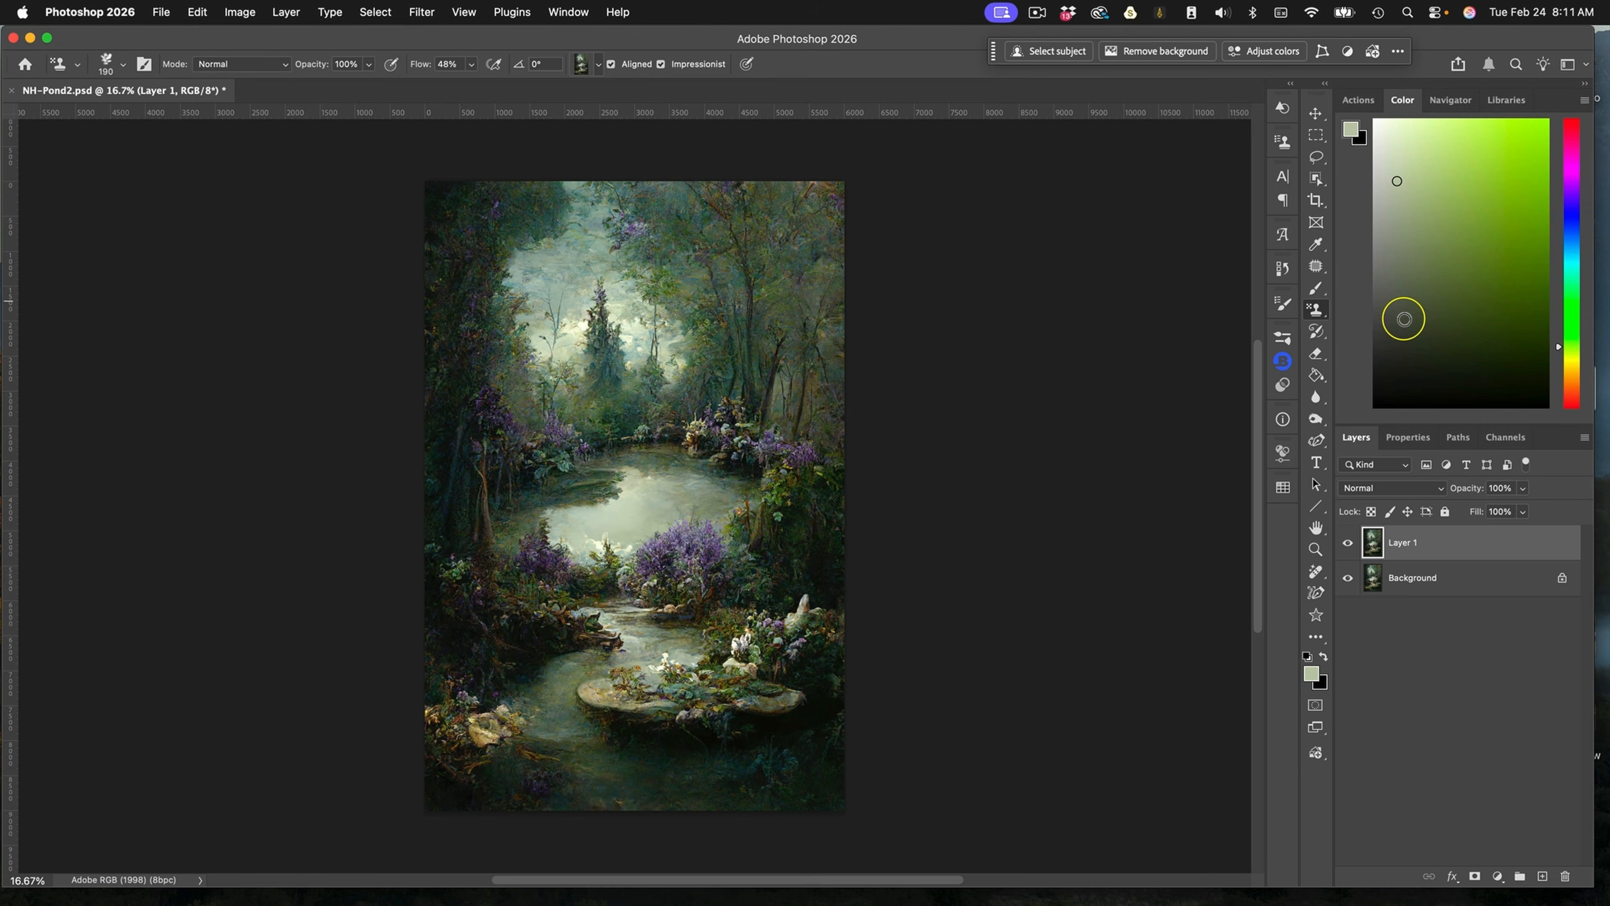
left_click(197, 12)
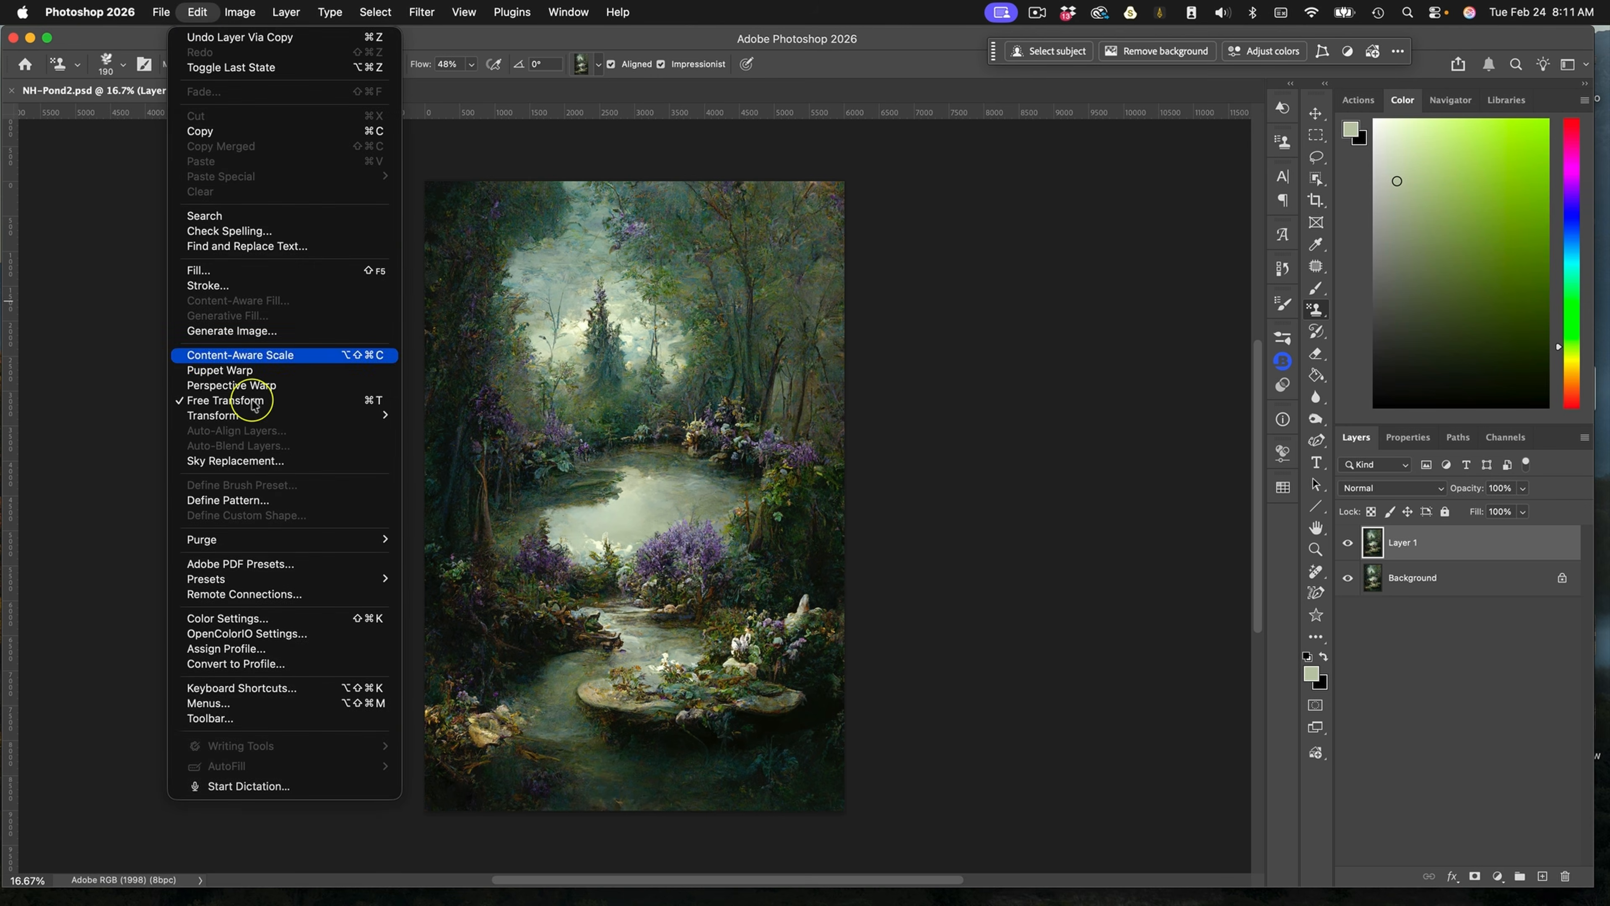
left_click(279, 501)
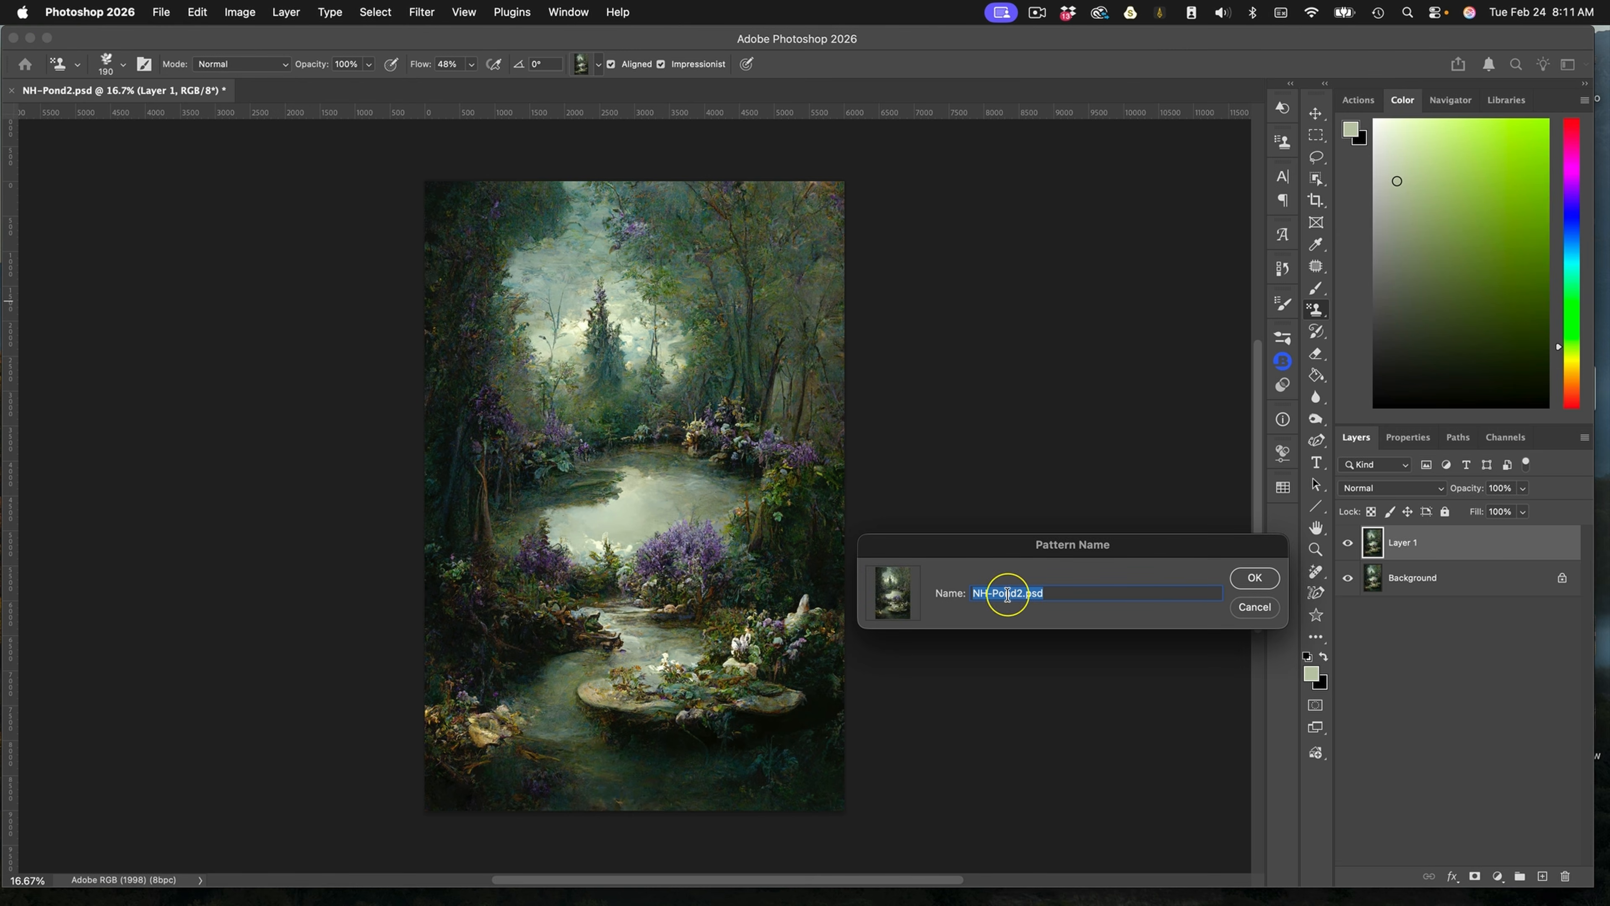
left_click(1255, 608)
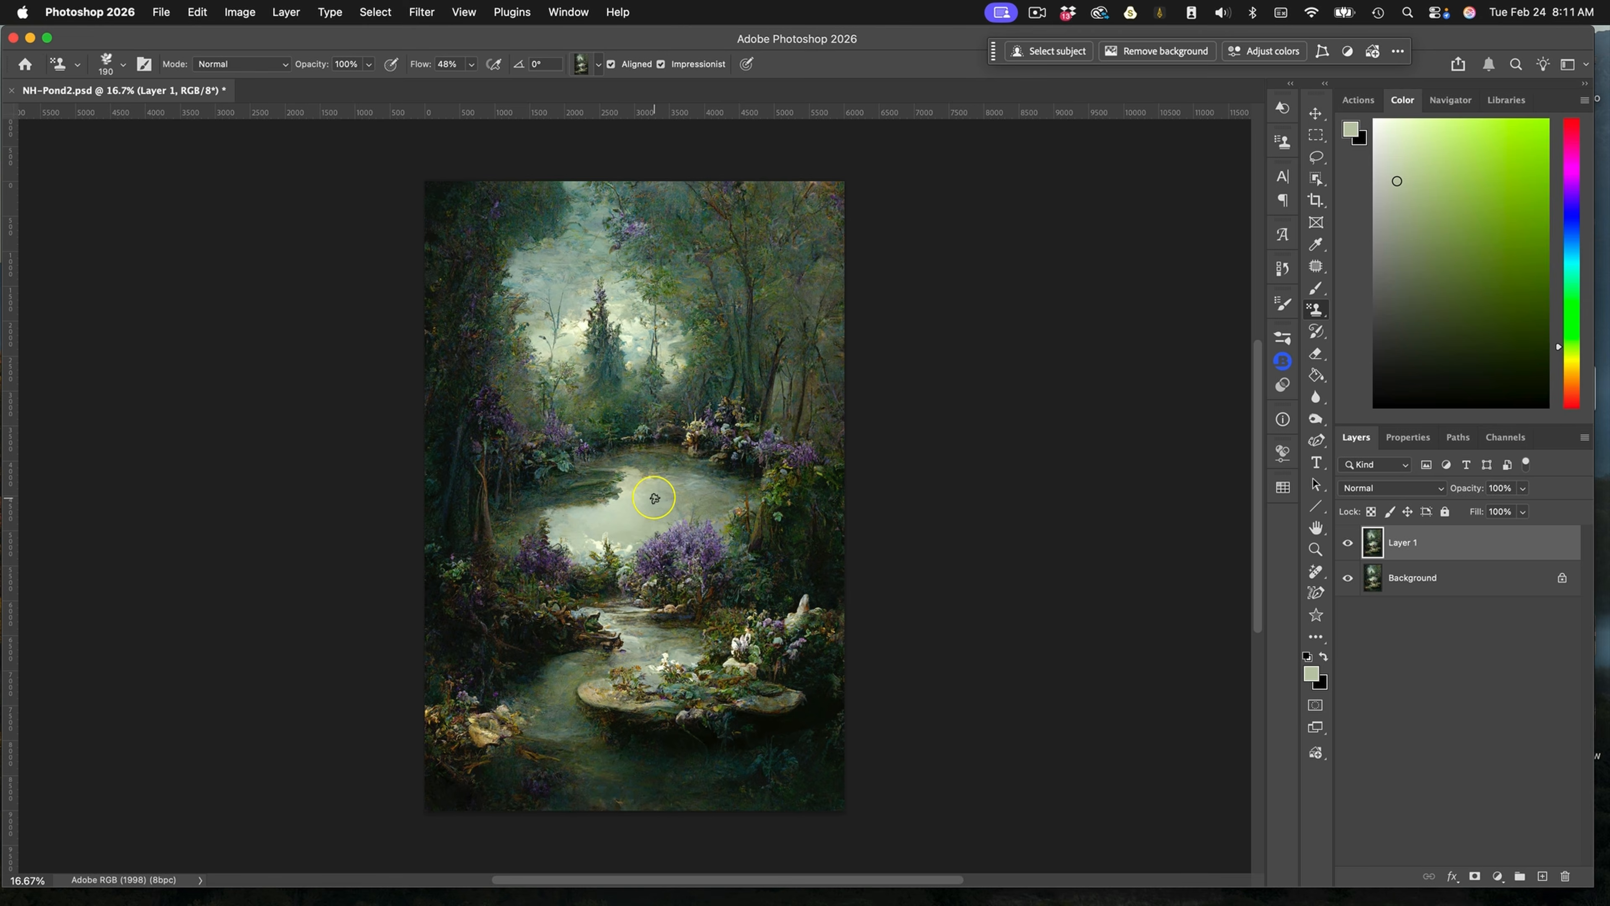
Choose the NH Art Clouds 1 brush from the Smoke-Clouds set for the Pattern Stamp tool
left_click(1281, 338)
scroll(1276, 324, "up", 10)
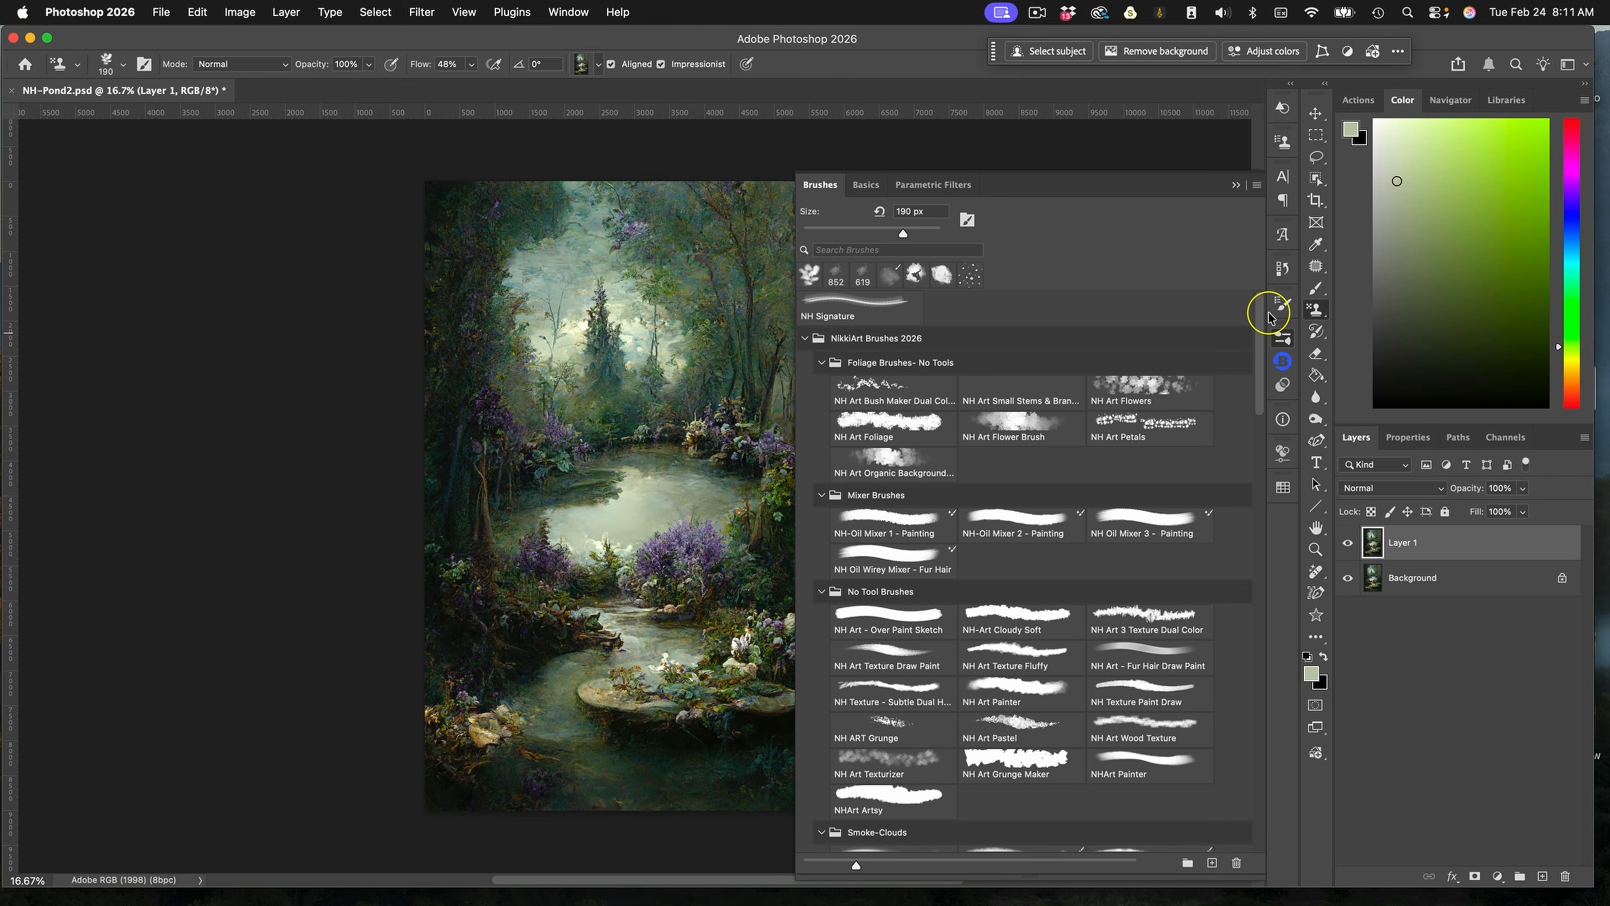
scroll(1268, 330, "down", 6)
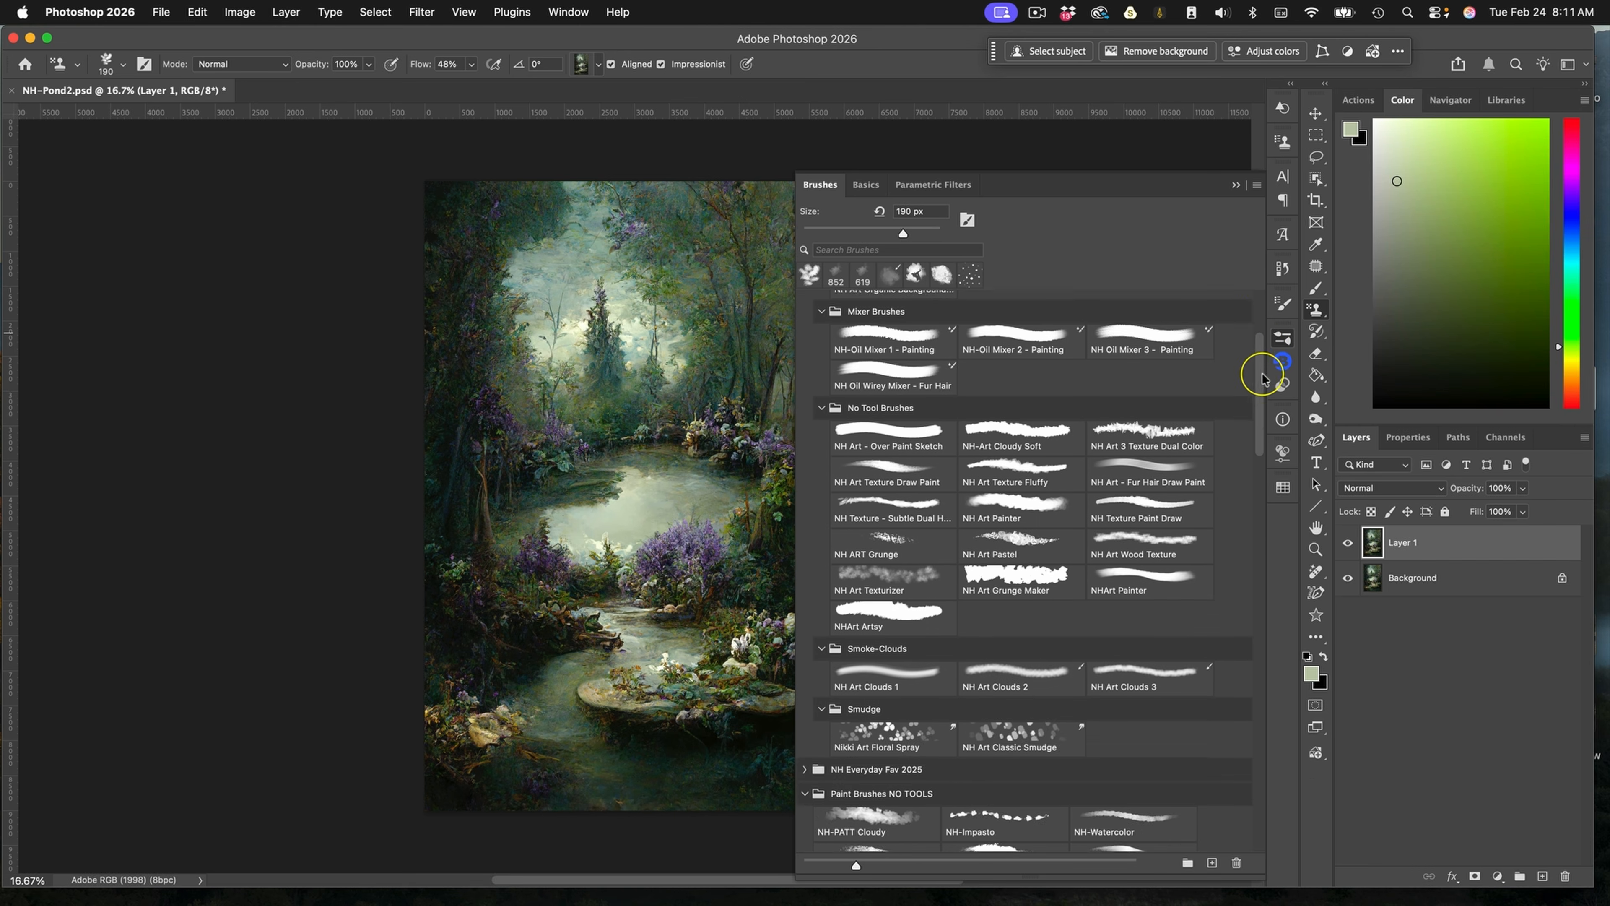
scroll(1262, 378, "down", 5)
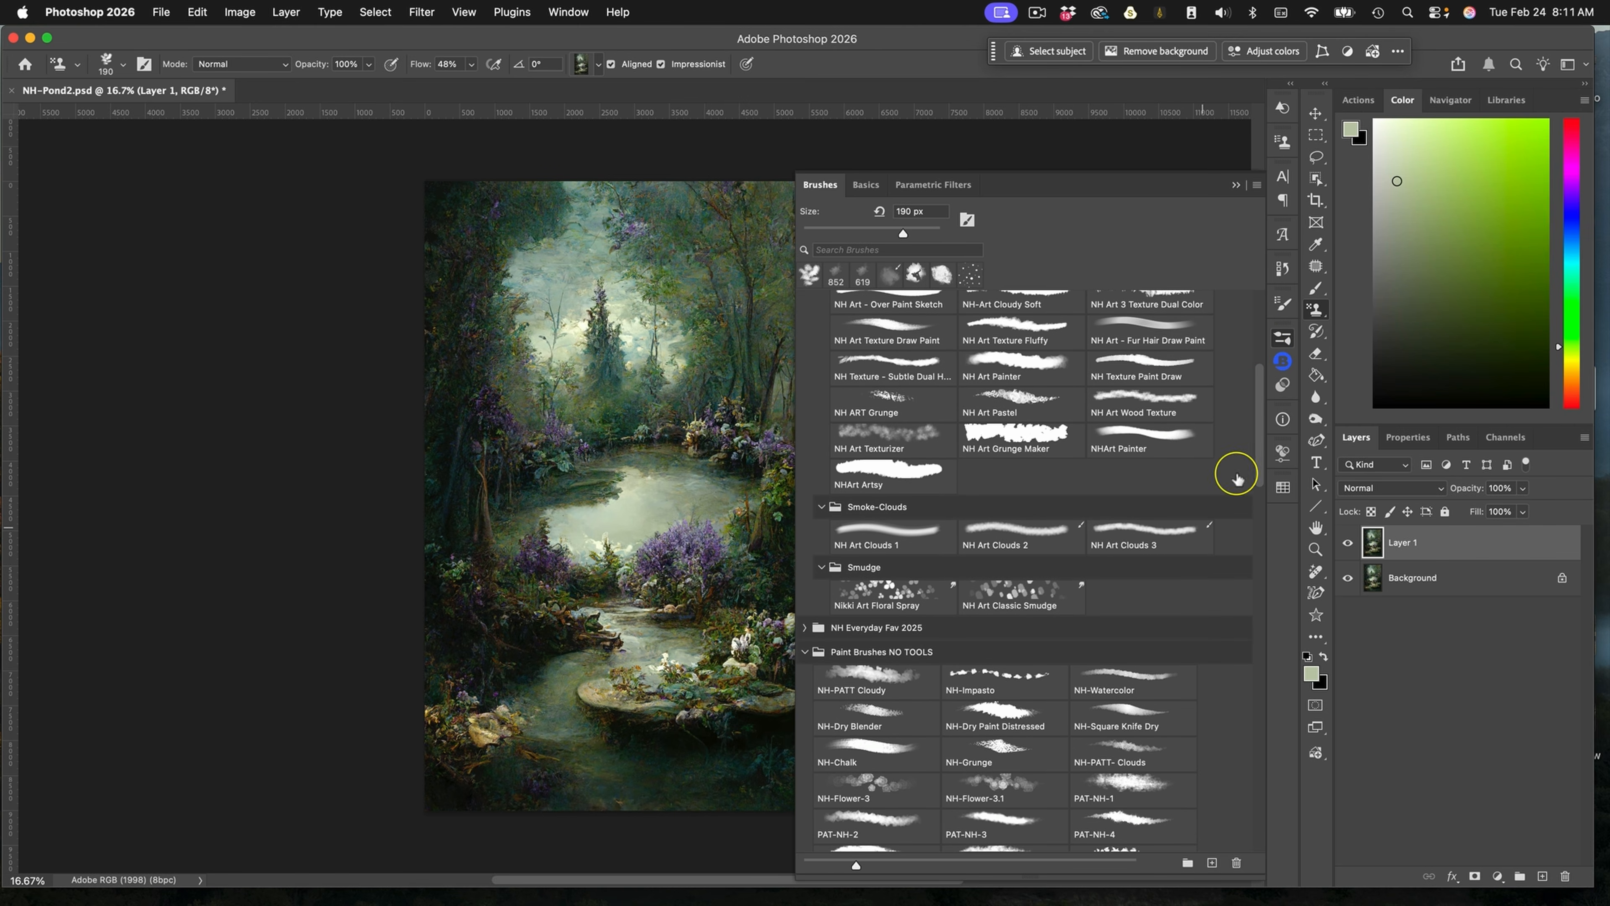
left_click(890, 538)
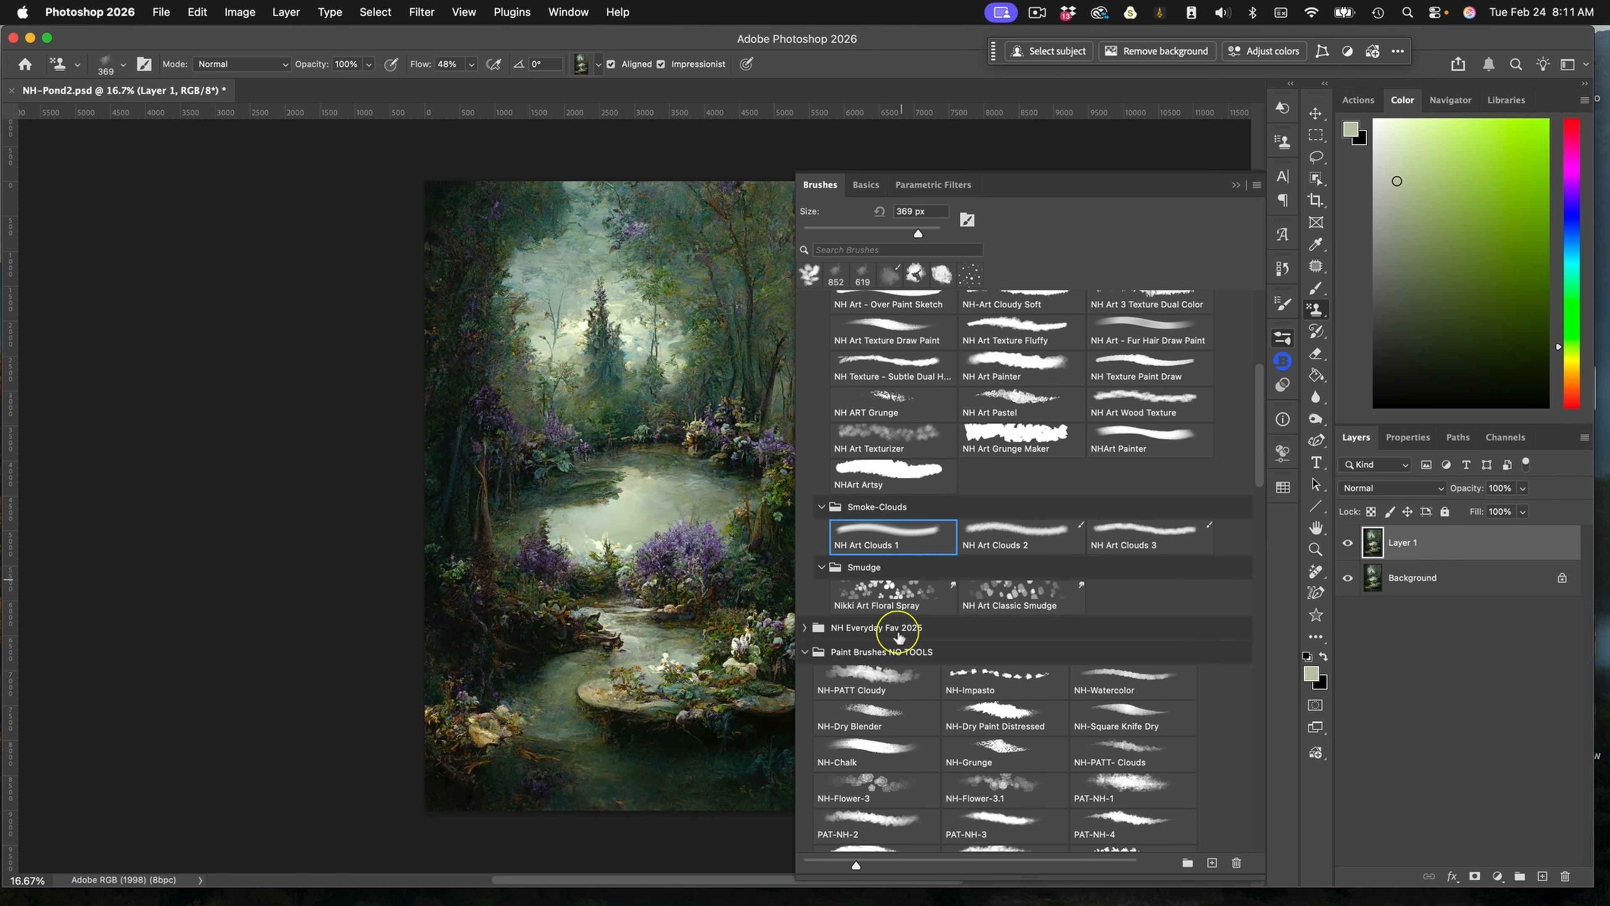
left_click(994, 544)
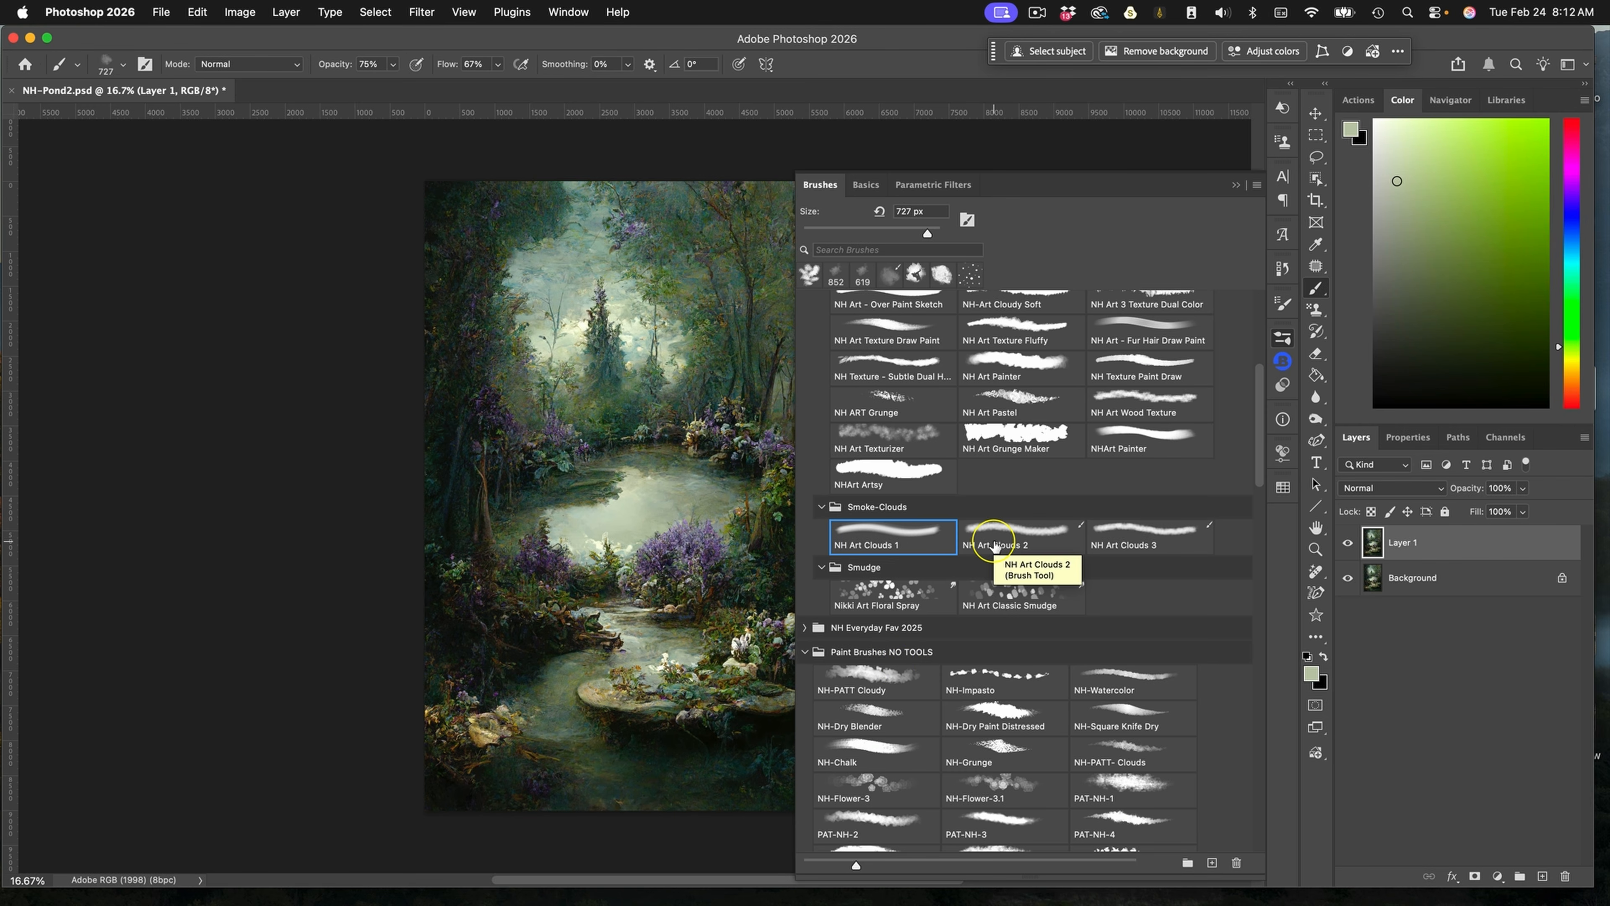
key("s")
left_click(1238, 182)
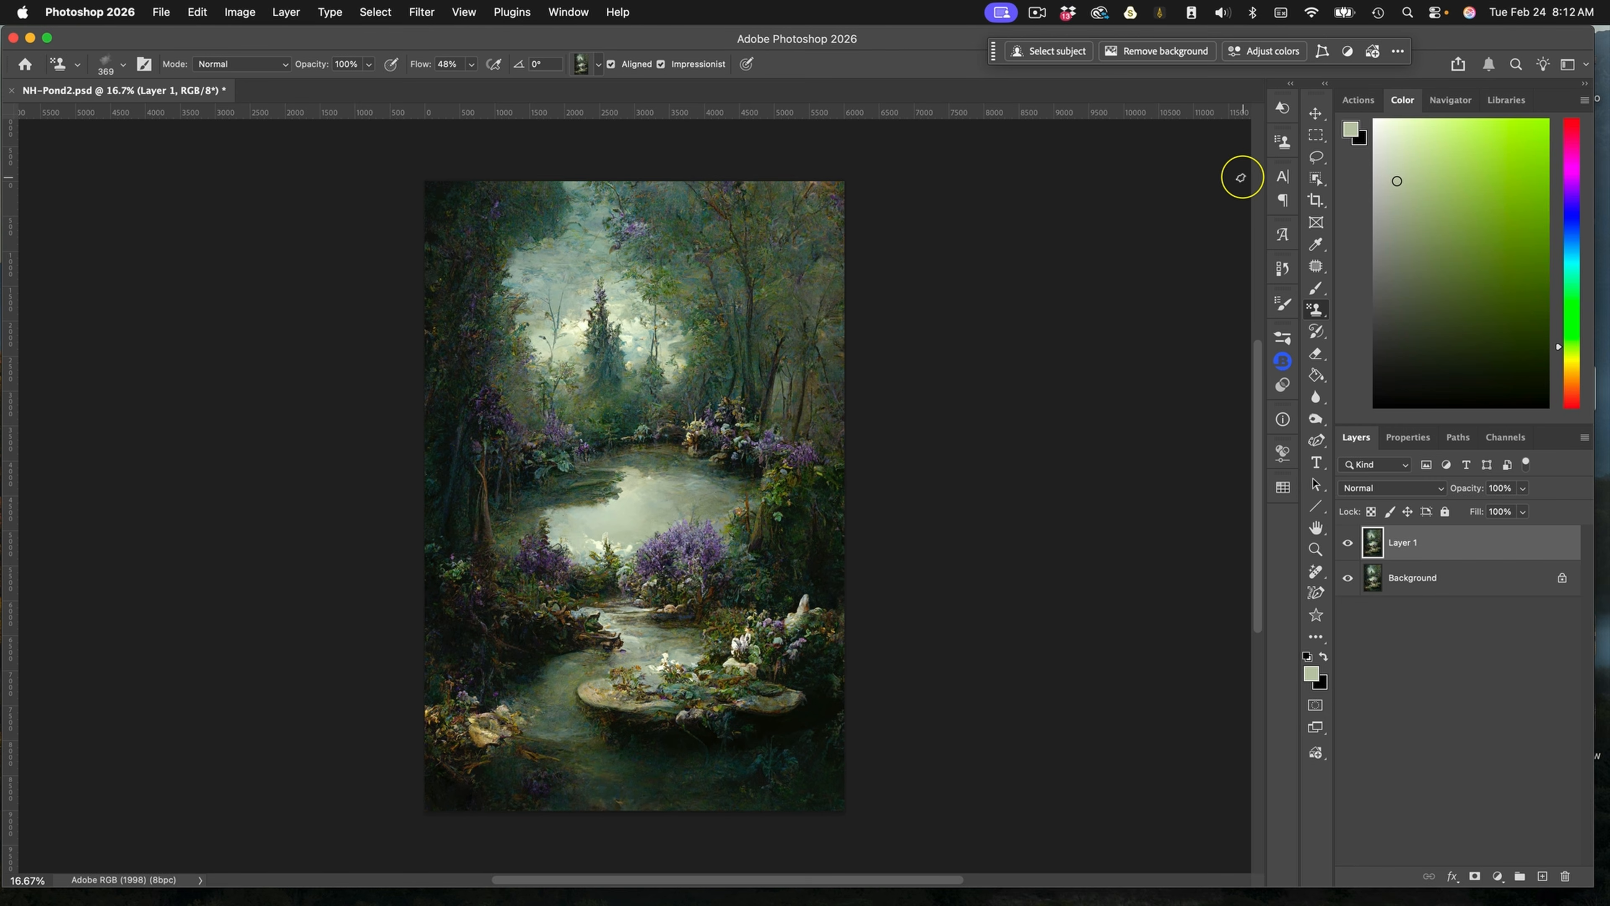
Paint soft pattern strokes over the sky, the pond and the lower stream on Layer 1 with the brush at 857 px
mouse_move(579, 244)
left_mouse_down()
mouse_move(593, 242)
mouse_move(601, 179)
mouse_move(584, 253)
mouse_move(612, 216)
left_mouse_up()
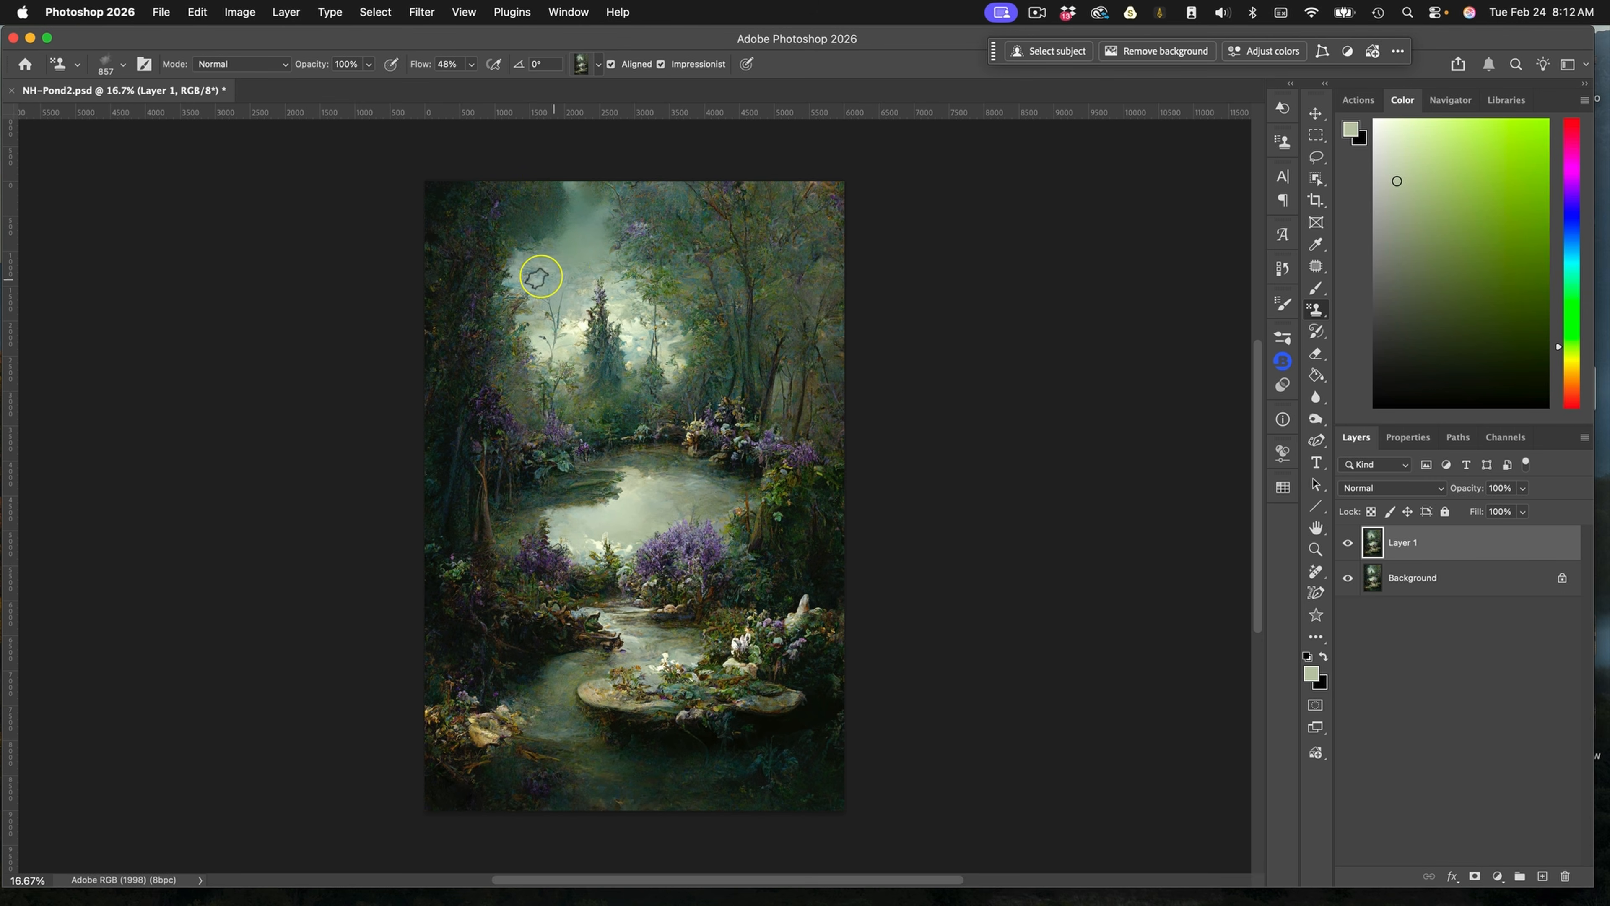
mouse_move(575, 277)
left_mouse_down()
mouse_move(541, 310)
mouse_move(575, 277)
mouse_move(553, 362)
mouse_move(575, 249)
mouse_move(525, 281)
mouse_move(539, 259)
mouse_move(590, 255)
mouse_move(571, 336)
mouse_move(585, 370)
mouse_move(586, 258)
mouse_move(560, 267)
mouse_move(596, 226)
mouse_move(625, 282)
mouse_move(590, 233)
mouse_move(610, 169)
mouse_move(564, 233)
mouse_move(615, 242)
mouse_move(560, 261)
mouse_move(625, 259)
mouse_move(633, 321)
mouse_move(602, 348)
mouse_move(628, 314)
mouse_move(626, 336)
mouse_move(550, 299)
mouse_move(574, 355)
mouse_move(547, 349)
mouse_move(536, 382)
mouse_move(532, 269)
mouse_move(647, 249)
mouse_move(665, 334)
mouse_move(611, 245)
mouse_move(672, 335)
mouse_move(603, 309)
mouse_move(614, 262)
mouse_move(614, 295)
mouse_move(565, 344)
mouse_move(533, 329)
mouse_move(530, 257)
mouse_move(568, 279)
mouse_move(593, 258)
mouse_move(611, 187)
mouse_move(612, 270)
mouse_move(557, 241)
mouse_move(639, 364)
mouse_move(693, 356)
mouse_move(664, 384)
left_mouse_up()
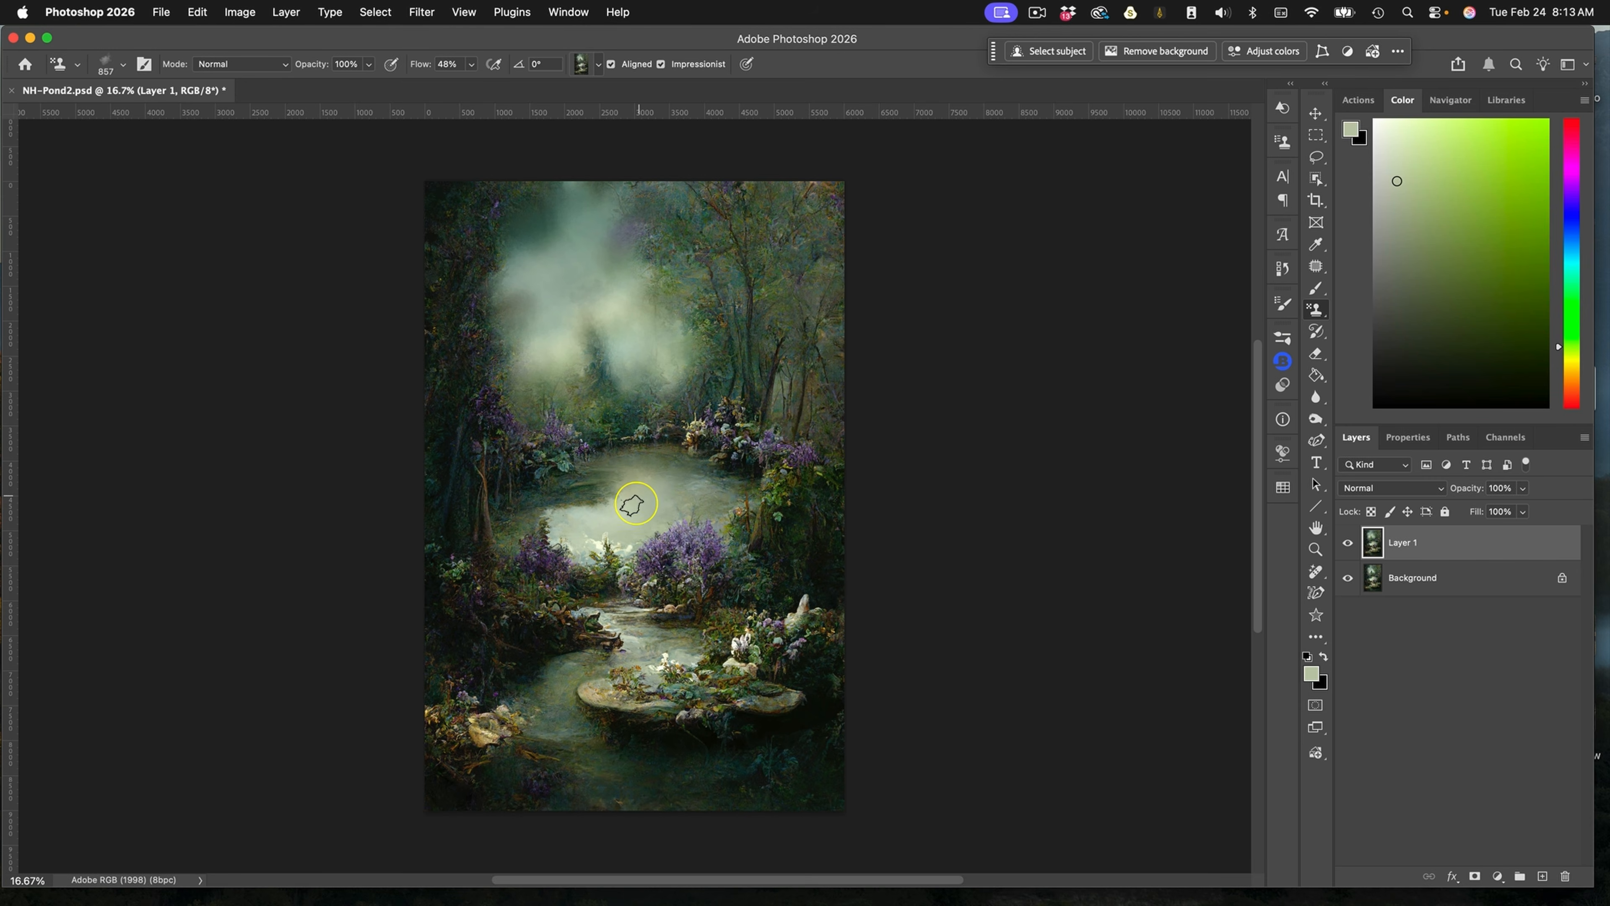
mouse_move(655, 503)
left_mouse_down()
mouse_move(583, 506)
mouse_move(619, 542)
mouse_move(649, 508)
mouse_move(575, 531)
mouse_move(618, 514)
mouse_move(597, 513)
mouse_move(565, 546)
mouse_move(595, 517)
mouse_move(569, 531)
mouse_move(603, 517)
mouse_move(595, 550)
mouse_move(627, 510)
mouse_move(604, 569)
mouse_move(634, 512)
mouse_move(629, 545)
mouse_move(574, 524)
mouse_move(585, 572)
mouse_move(607, 513)
mouse_move(550, 545)
mouse_move(652, 562)
mouse_move(673, 491)
mouse_move(639, 490)
mouse_move(647, 583)
left_mouse_up()
mouse_move(653, 515)
left_mouse_down()
mouse_move(657, 463)
mouse_move(704, 457)
mouse_move(672, 457)
mouse_move(665, 424)
mouse_move(644, 504)
mouse_move(743, 500)
mouse_move(656, 494)
mouse_move(702, 482)
mouse_move(701, 459)
mouse_move(741, 459)
mouse_move(704, 446)
mouse_move(723, 443)
left_mouse_up()
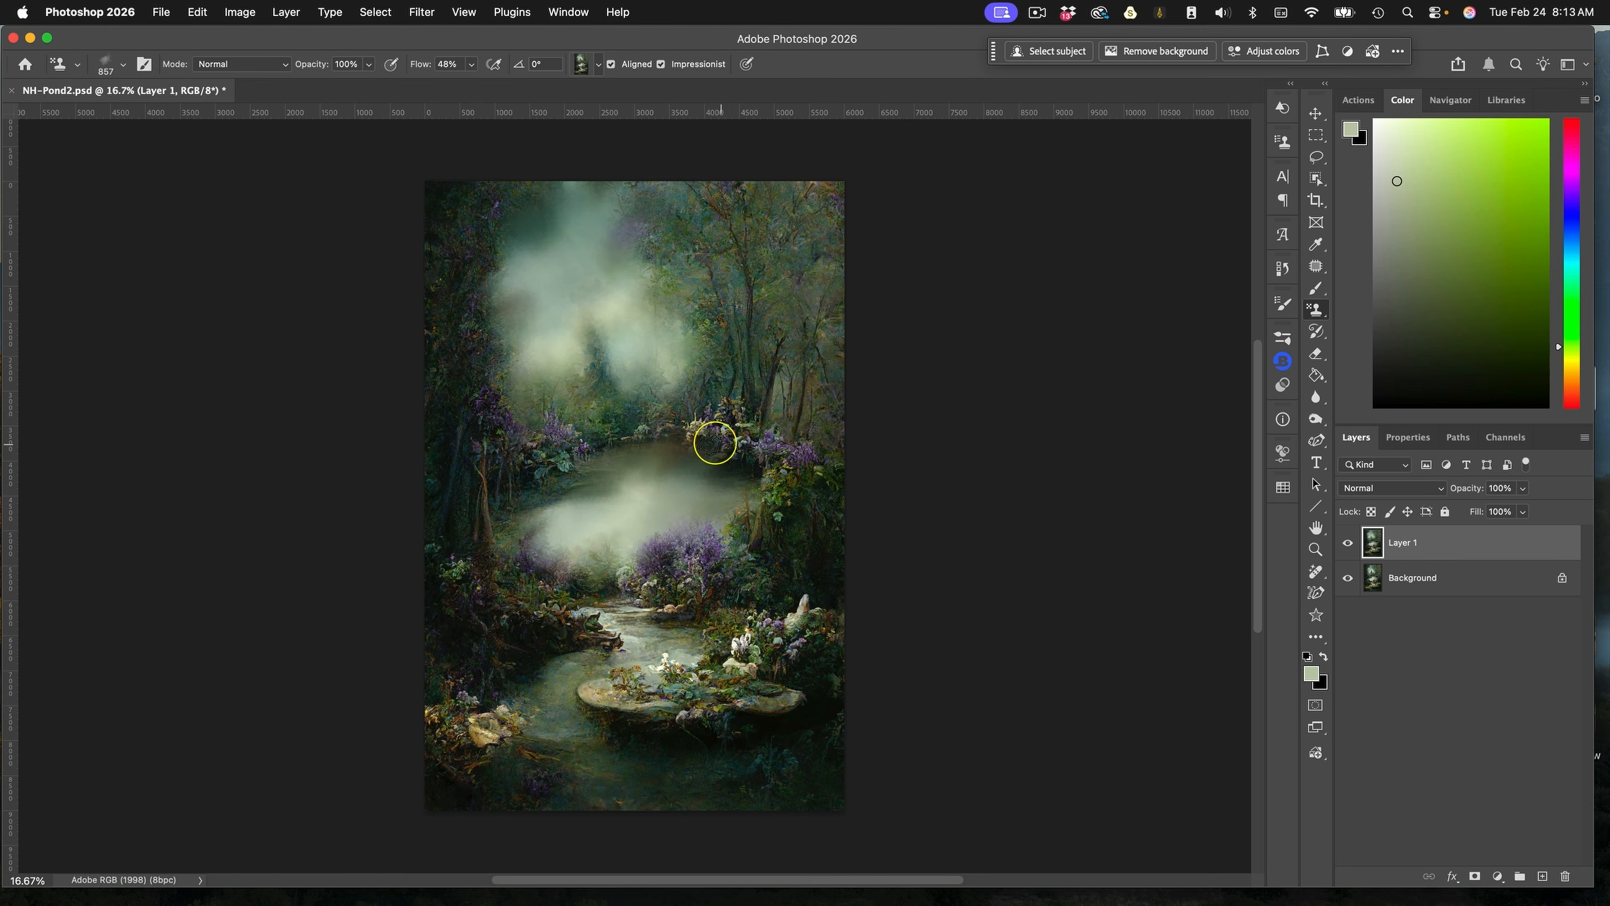
mouse_move(616, 611)
left_mouse_down()
mouse_move(579, 610)
mouse_move(660, 639)
mouse_move(605, 638)
mouse_move(655, 626)
mouse_move(624, 609)
mouse_move(657, 616)
mouse_move(653, 640)
mouse_move(557, 661)
mouse_move(592, 663)
mouse_move(556, 670)
mouse_move(581, 717)
mouse_move(550, 712)
mouse_move(553, 658)
mouse_move(524, 665)
mouse_move(534, 704)
mouse_move(571, 679)
mouse_move(593, 742)
mouse_move(578, 704)
mouse_move(553, 700)
mouse_move(560, 669)
mouse_move(593, 714)
mouse_move(569, 741)
mouse_move(591, 729)
mouse_move(552, 709)
mouse_move(571, 765)
mouse_move(540, 714)
mouse_move(573, 757)
mouse_move(581, 709)
mouse_move(626, 802)
mouse_move(569, 720)
mouse_move(599, 782)
mouse_move(641, 766)
mouse_move(595, 745)
mouse_move(664, 785)
mouse_move(600, 765)
mouse_move(709, 818)
mouse_move(614, 766)
left_mouse_up()
right_click(573, 701)
mouse_move(650, 775)
left_mouse_down()
mouse_move(689, 787)
mouse_move(673, 768)
mouse_move(778, 770)
mouse_move(681, 763)
mouse_move(815, 752)
mouse_move(636, 760)
left_mouse_up()
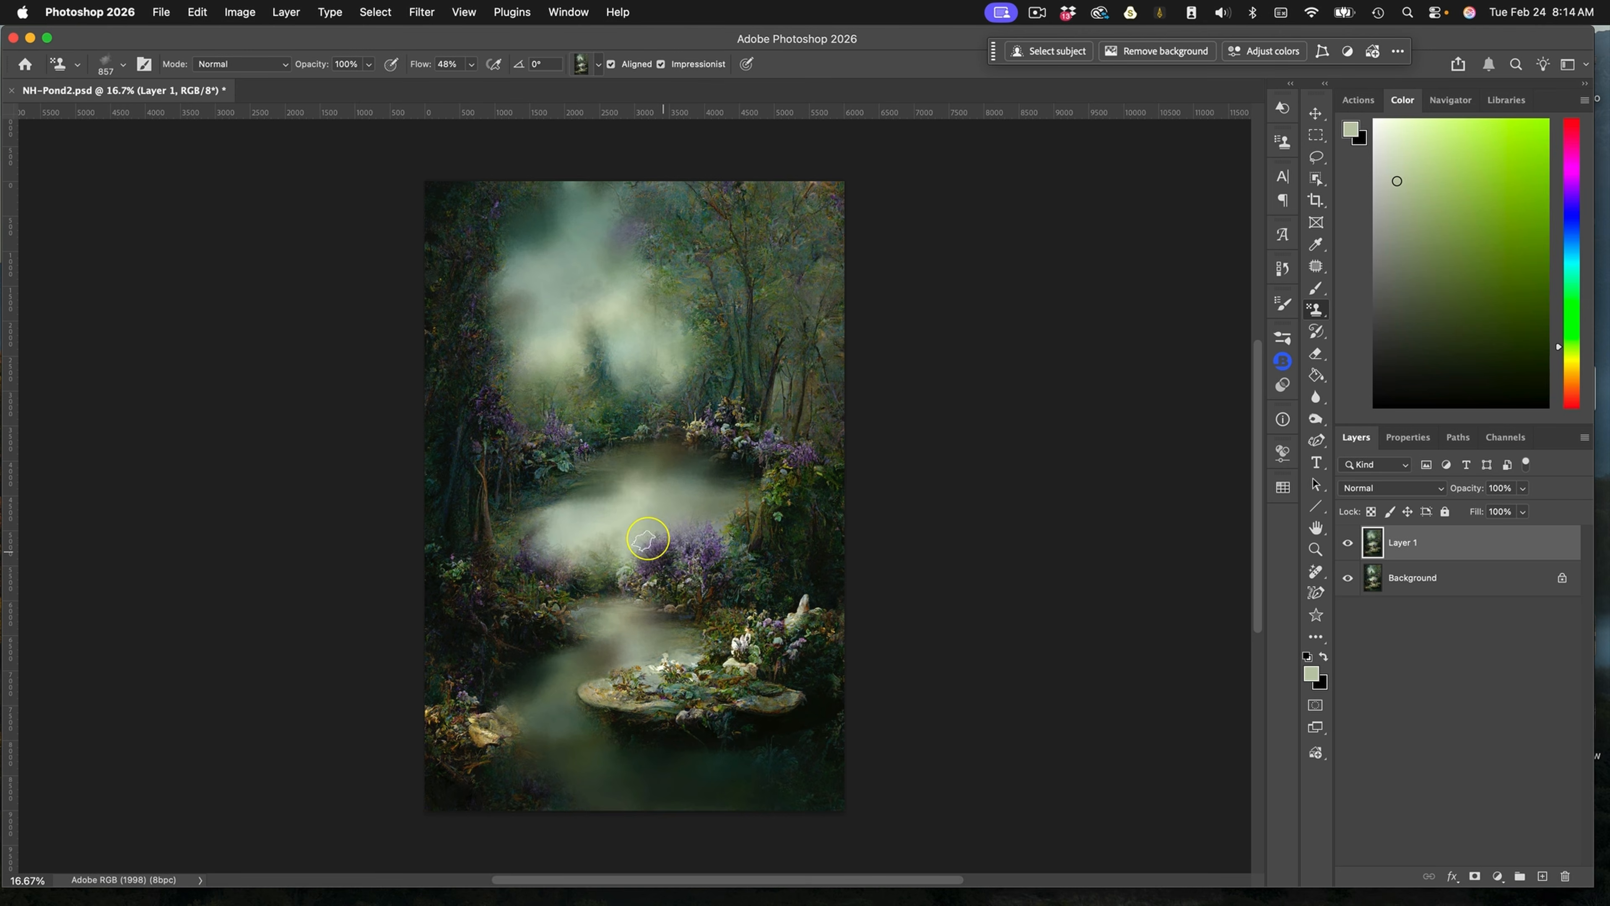
Add a new layer above Layer 1 and choose the NH Art Clouds 1 brush for the Brush tool
left_click(1542, 876)
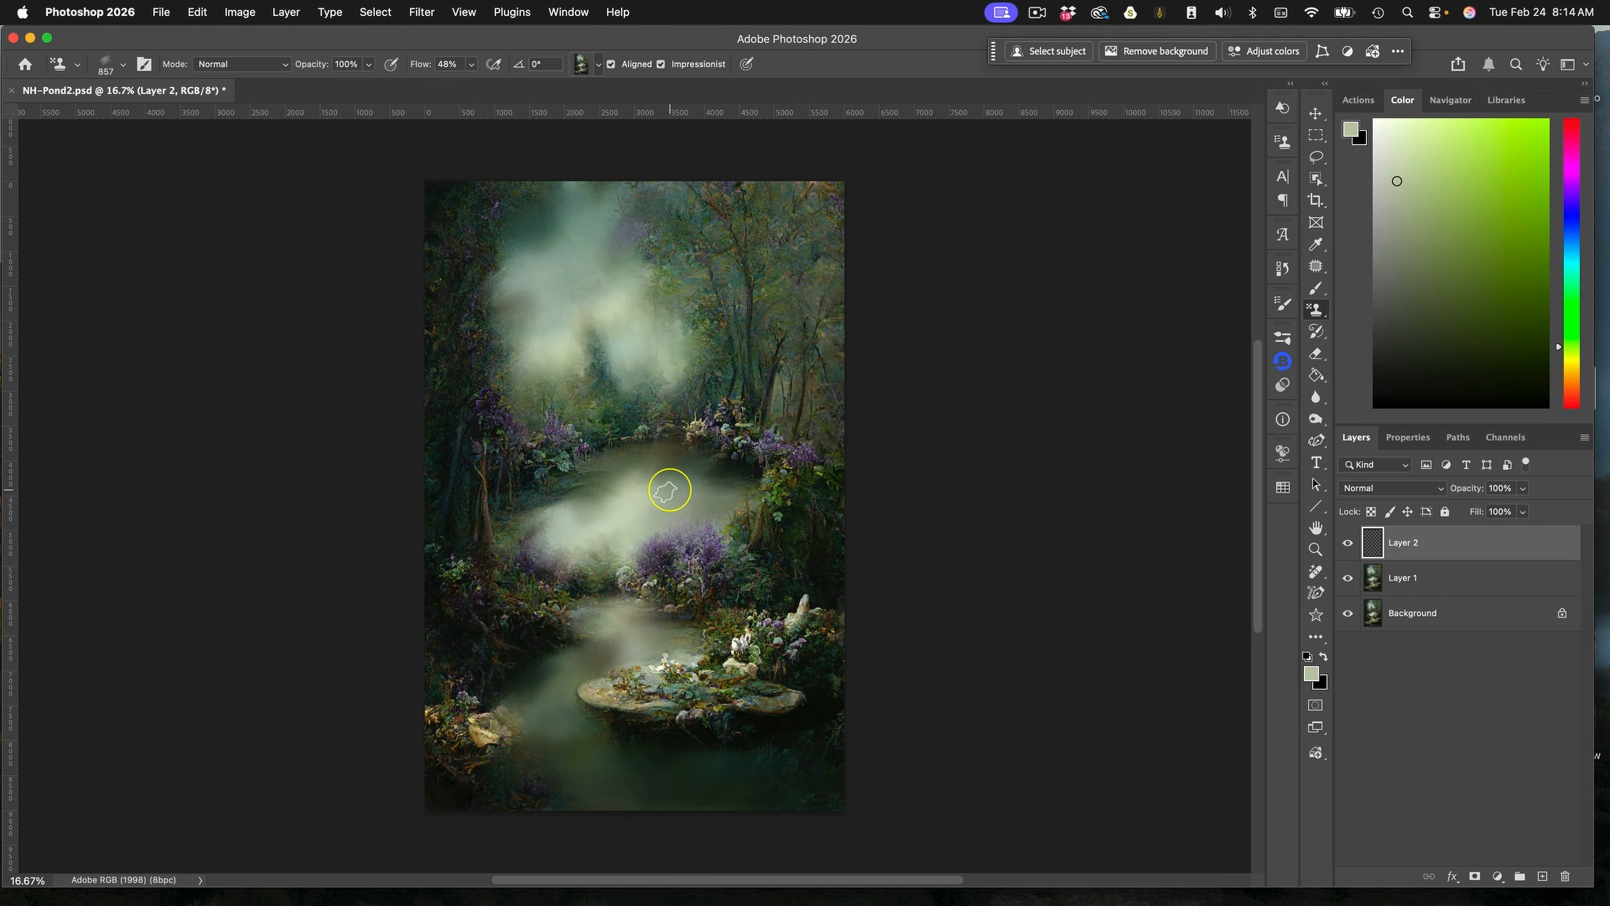
left_click(1317, 288)
left_click(1289, 335)
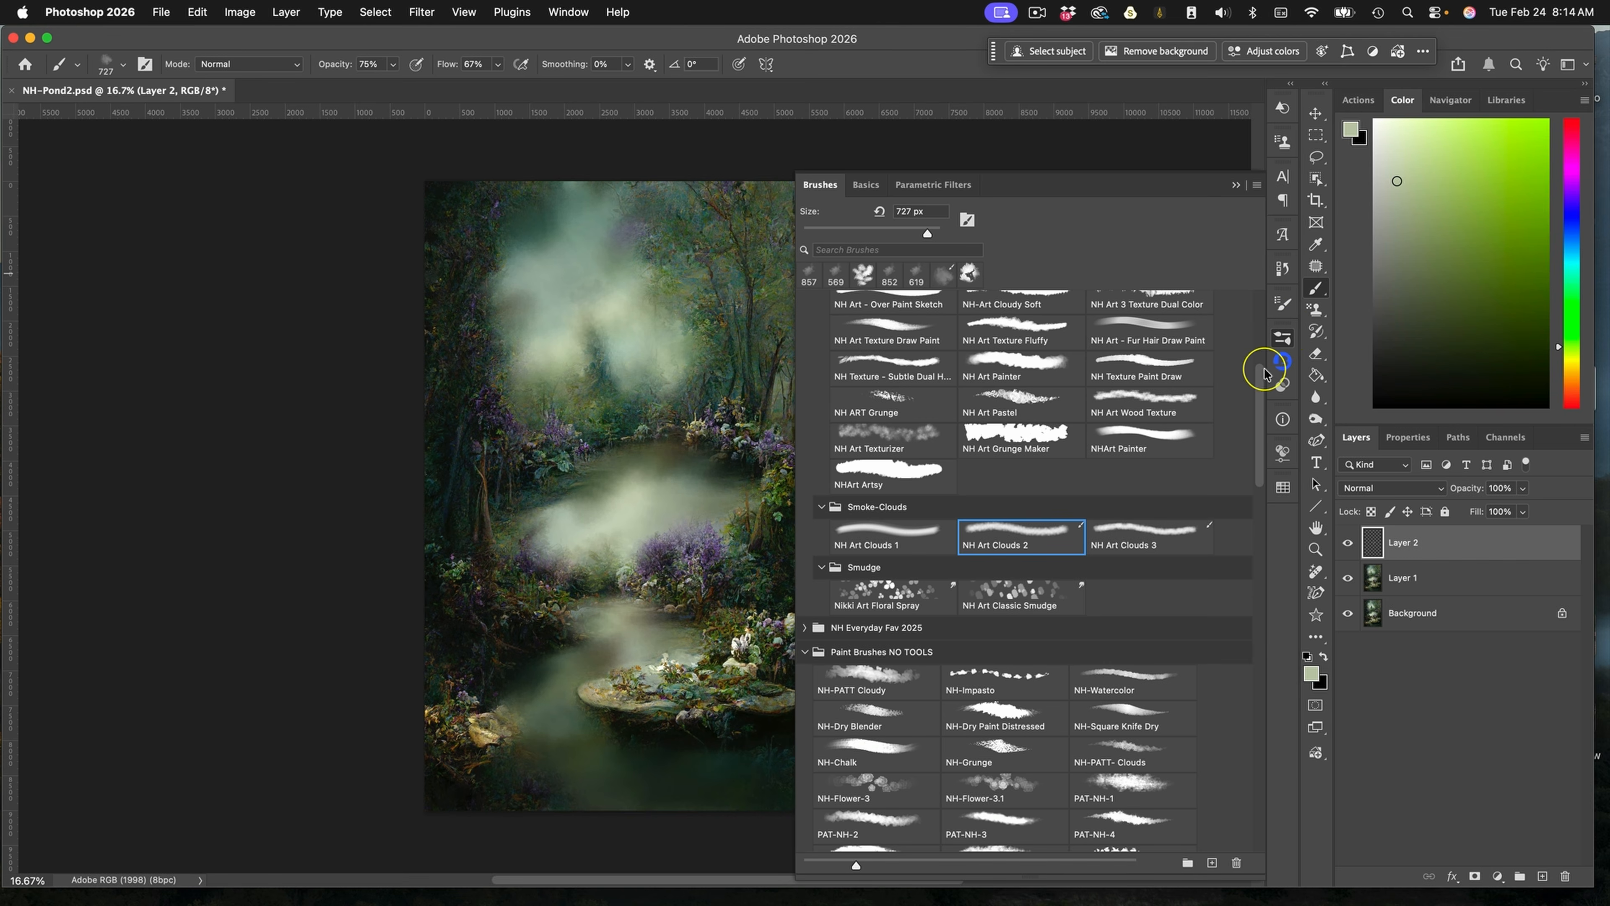
left_click(927, 533)
left_click(1238, 186)
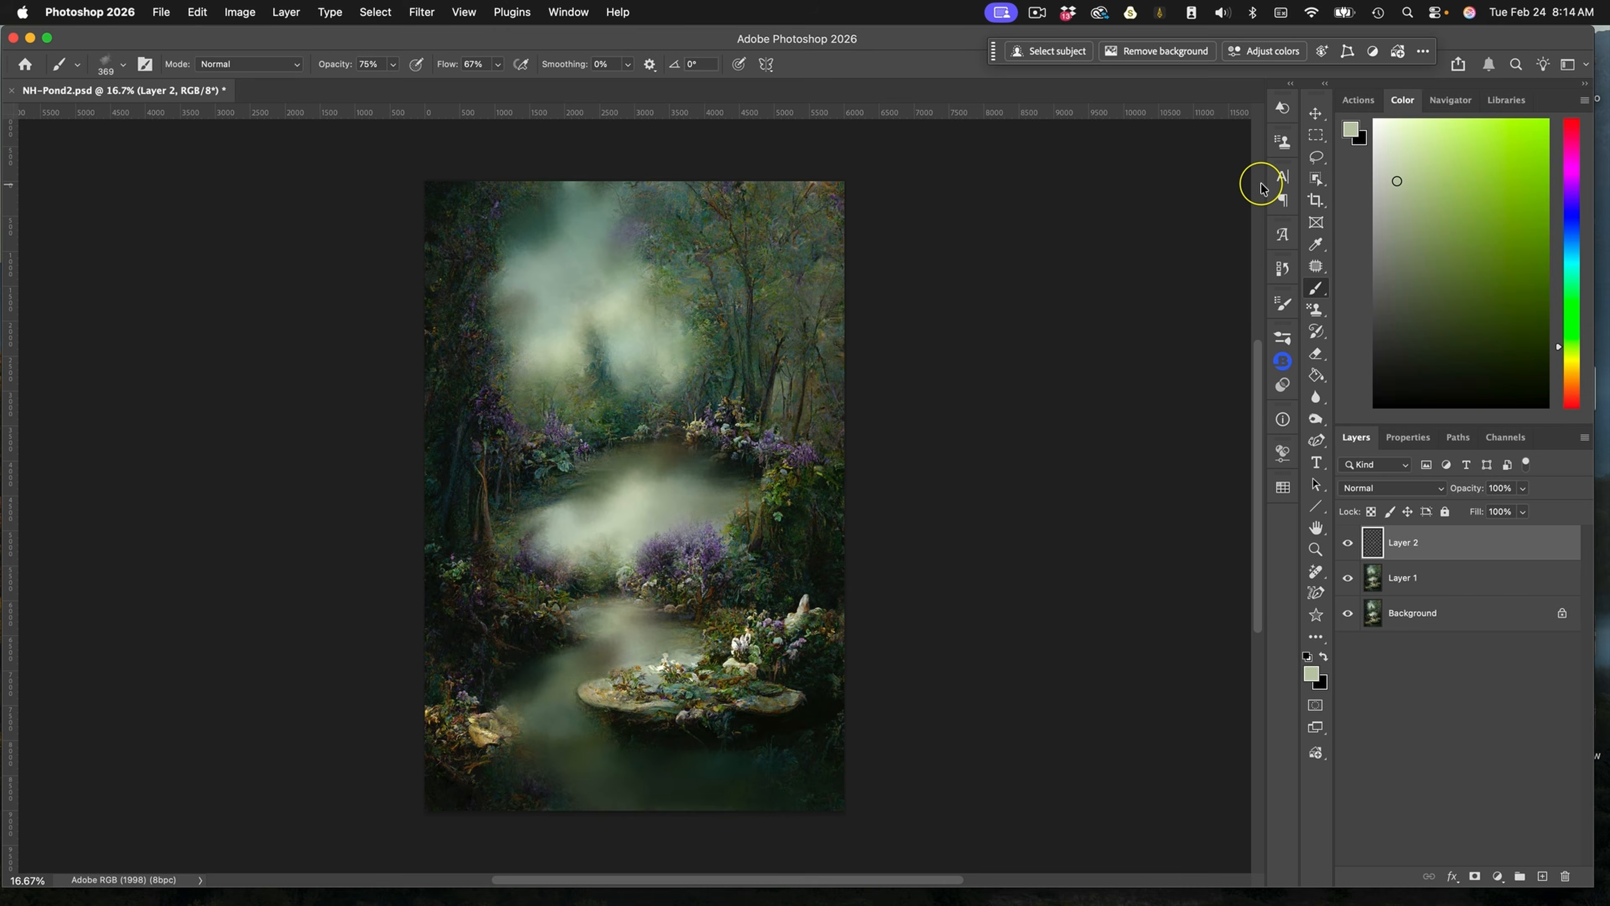
Sample the grey-green of the pond water and set the brush to 100% opacity and 46% flow
left_click(683, 485, "alt")
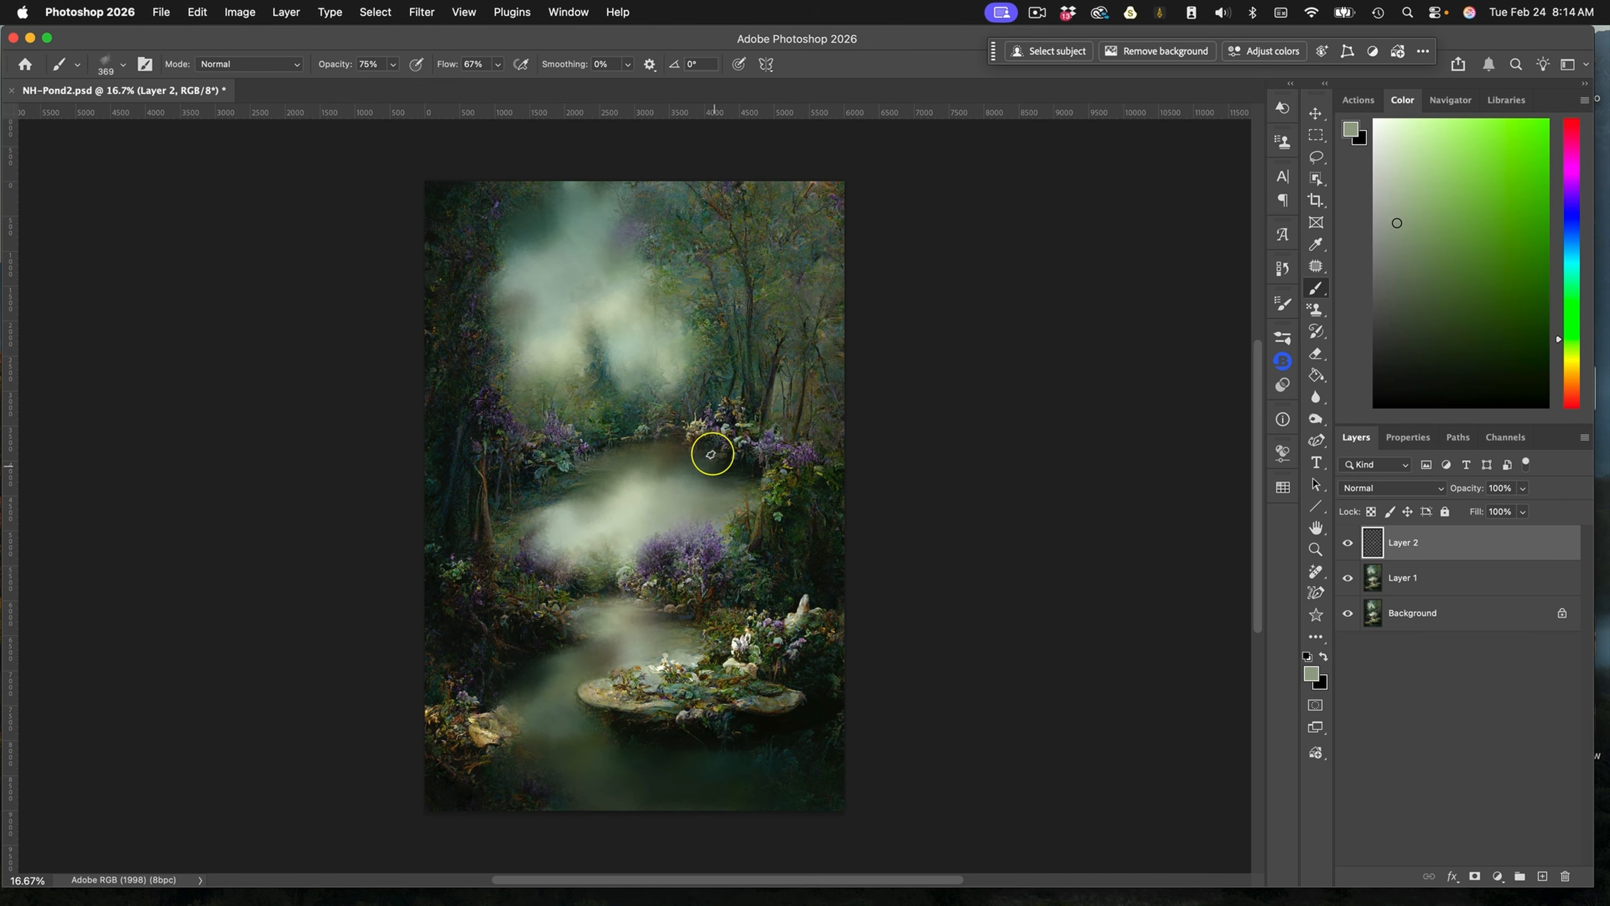
left_click(393, 64)
left_click_drag(393, 87, 415, 82)
left_click(472, 65)
key("Return")
Paint pale green mist over the pond and the sky on Layer 2, using a lighter tint and a 1556 px brush
mouse_move(651, 488)
left_mouse_down()
mouse_move(575, 507)
mouse_move(630, 507)
mouse_move(553, 527)
mouse_move(613, 517)
mouse_move(617, 498)
mouse_move(522, 530)
mouse_move(601, 528)
mouse_move(532, 577)
mouse_move(634, 520)
mouse_move(578, 571)
mouse_move(657, 516)
mouse_move(625, 575)
mouse_move(680, 530)
mouse_move(637, 518)
mouse_move(708, 547)
mouse_move(668, 497)
mouse_move(647, 495)
mouse_move(627, 532)
mouse_move(658, 512)
mouse_move(556, 532)
mouse_move(639, 519)
mouse_move(584, 547)
mouse_move(587, 518)
mouse_move(700, 509)
mouse_move(613, 498)
mouse_move(750, 509)
mouse_move(654, 509)
mouse_move(757, 474)
mouse_move(644, 502)
mouse_move(675, 469)
mouse_move(689, 492)
mouse_move(671, 490)
mouse_move(730, 509)
mouse_move(684, 488)
mouse_move(555, 540)
left_mouse_up()
left_click(1401, 177)
mouse_move(603, 252)
left_mouse_down()
mouse_move(647, 252)
mouse_move(621, 305)
mouse_move(561, 330)
left_mouse_up()
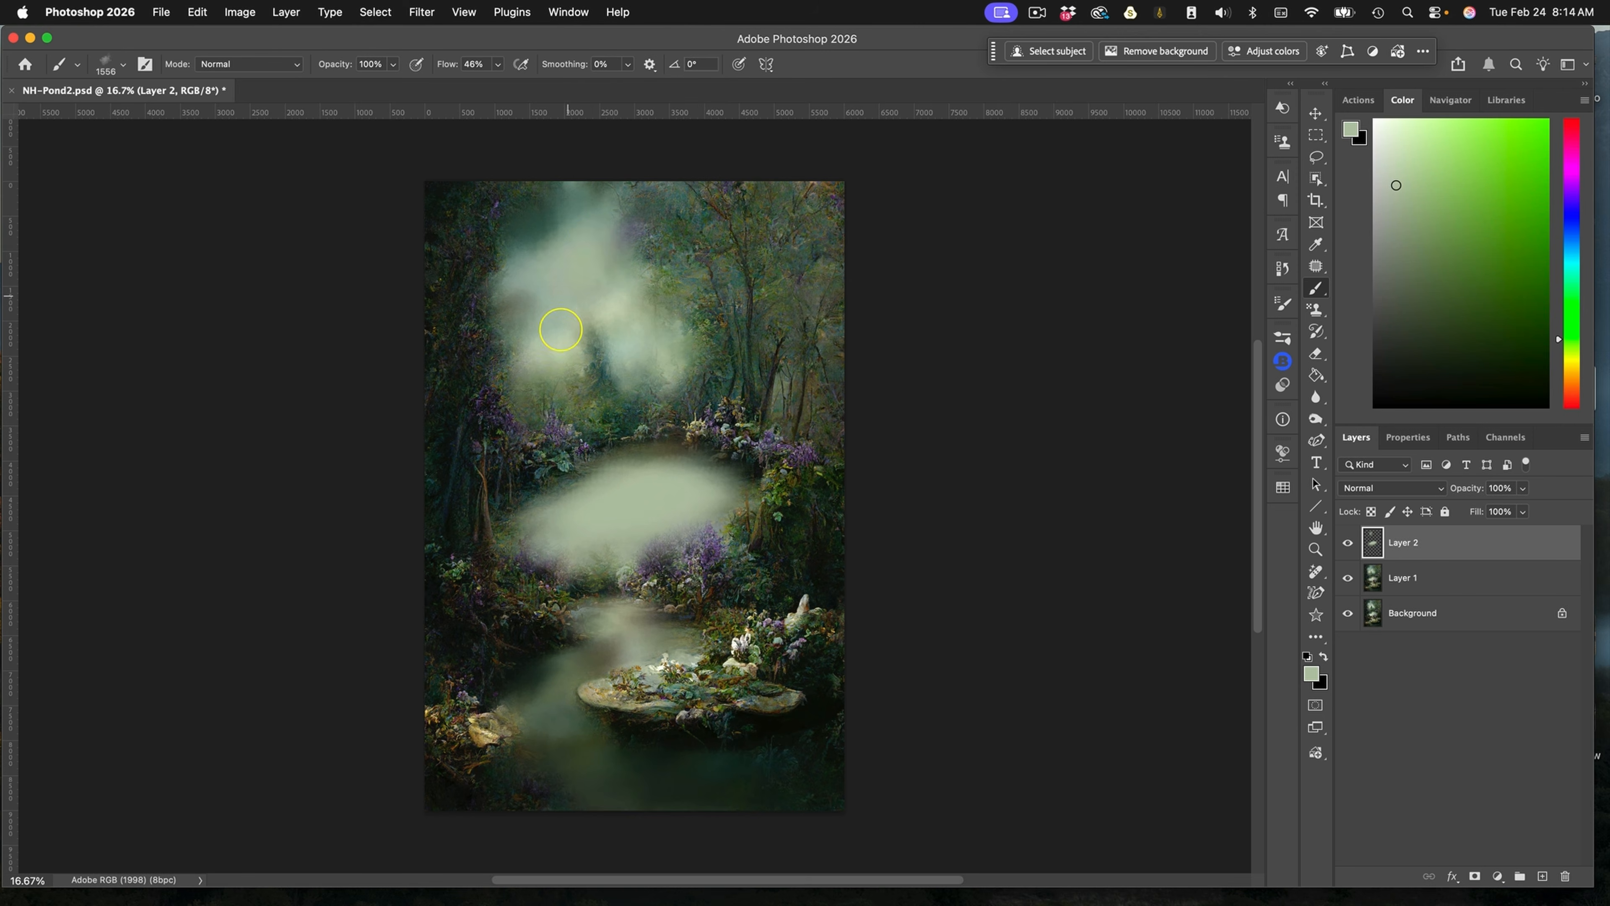
mouse_move(585, 256)
left_mouse_down()
mouse_move(575, 244)
mouse_move(640, 413)
left_mouse_up()
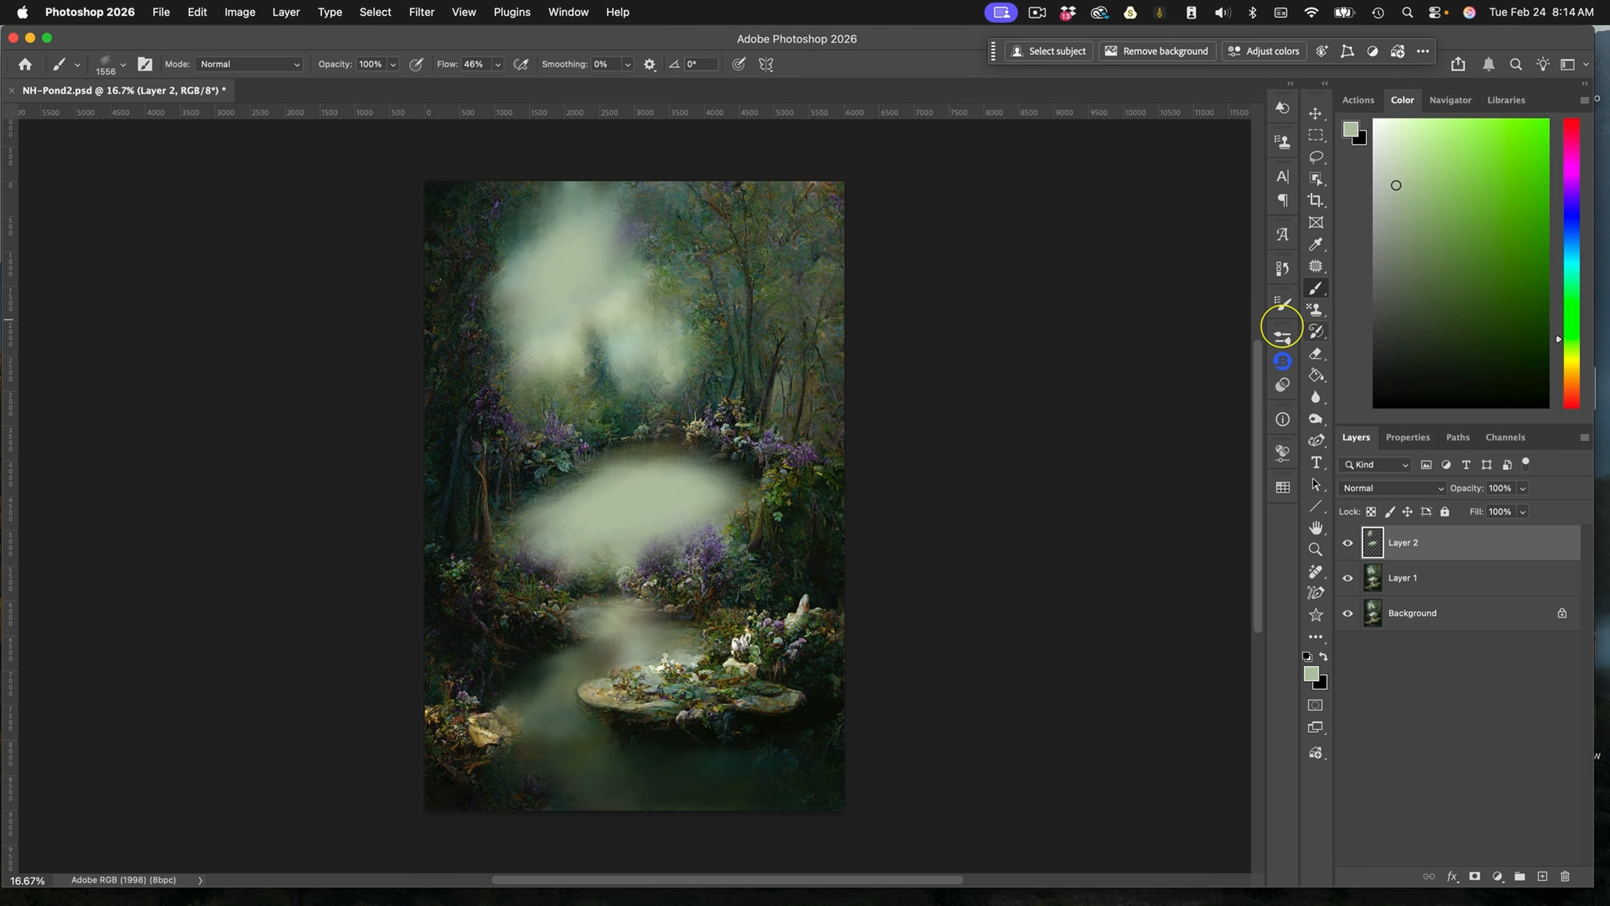
Choose the NH Art Clouds 2 brush and a slightly lighter pale green as the foreground colour
left_click(1279, 340)
left_click(1051, 536)
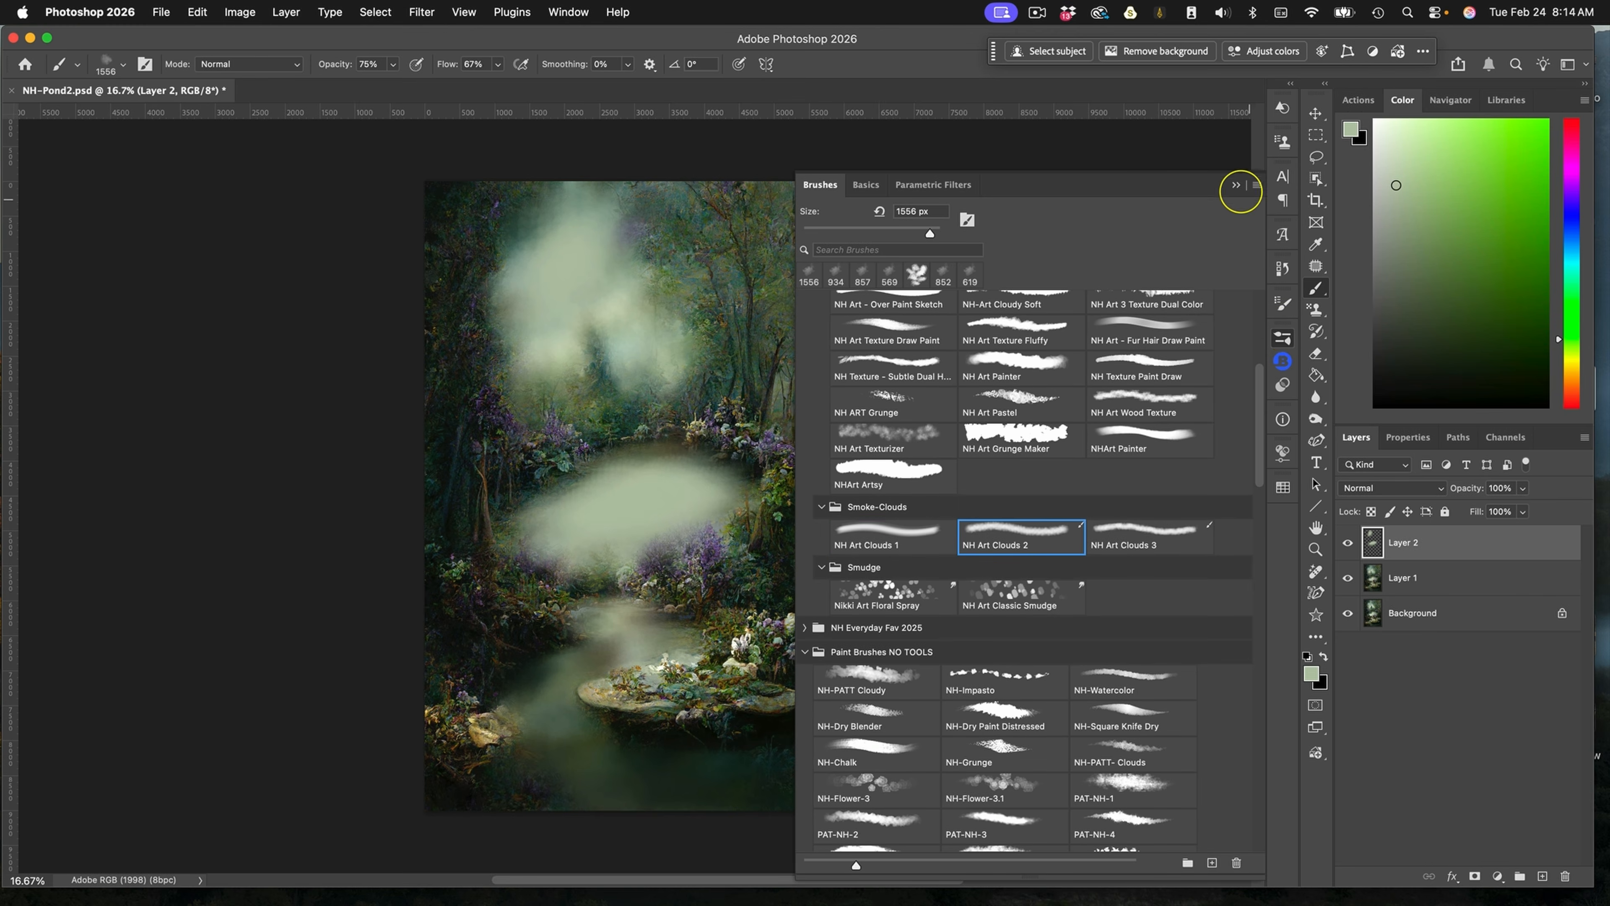
left_click(1236, 185)
left_click(1397, 168)
Dab pale green clouds across the sky opening between the trees with the brush at 1942 px
left_click_drag(626, 290, 641, 289)
left_click(553, 263)
left_click(589, 231)
left_click(529, 355)
left_click(571, 343)
left_click(596, 292)
left_click(652, 298)
left_click(654, 230)
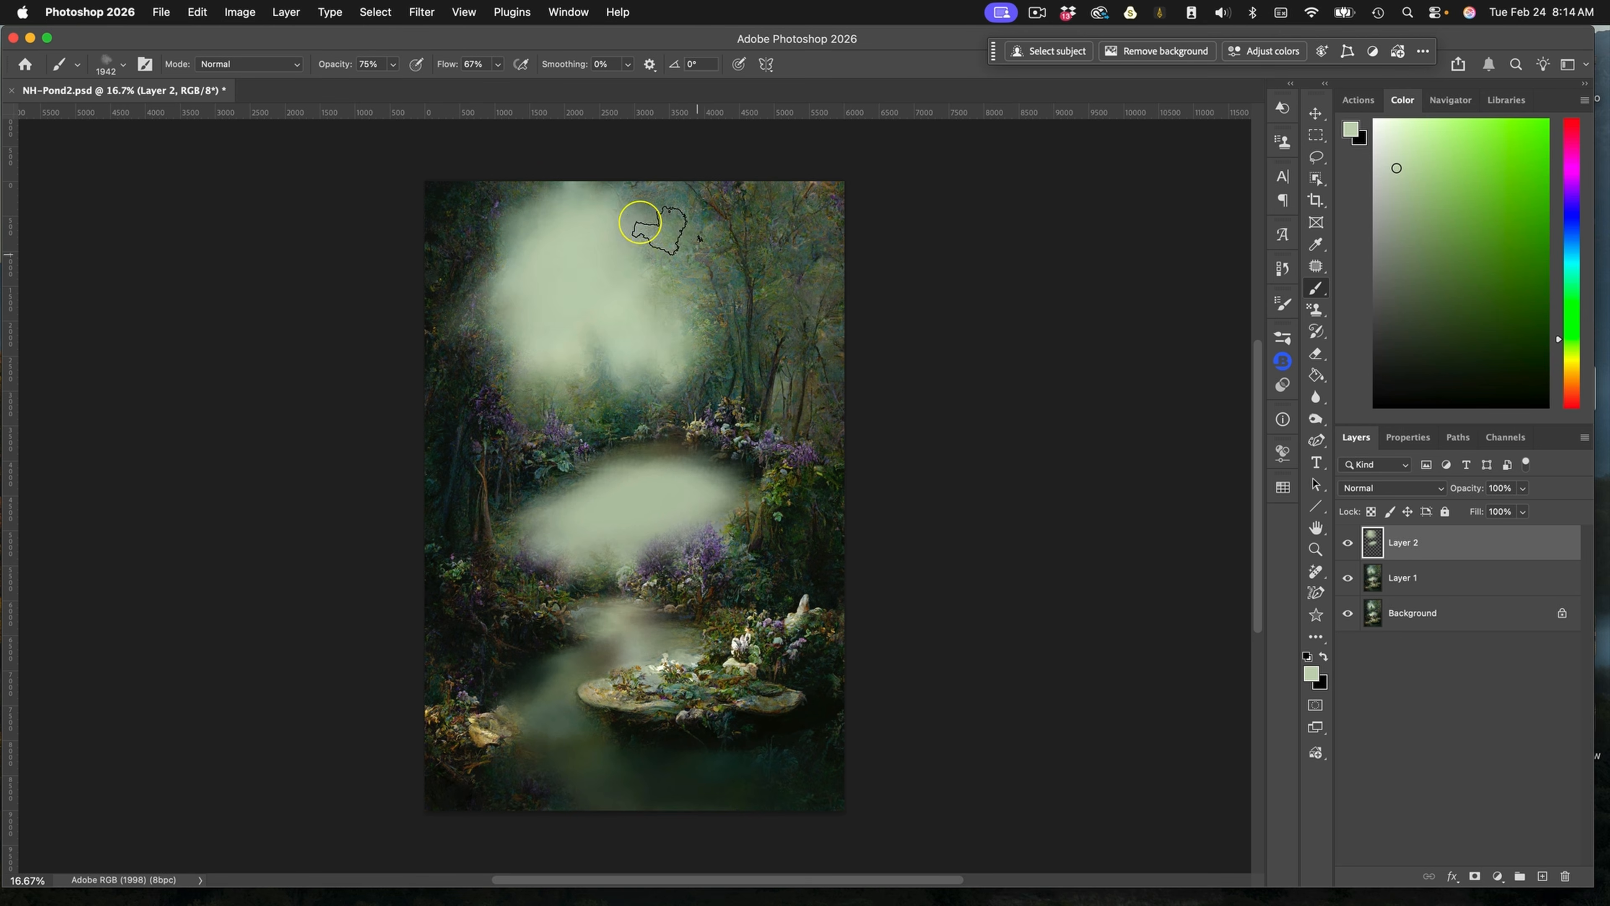
left_click(612, 201)
Dab pale green mist around the upper, lower and far edges of the pond
left_click(609, 473)
left_click(564, 539)
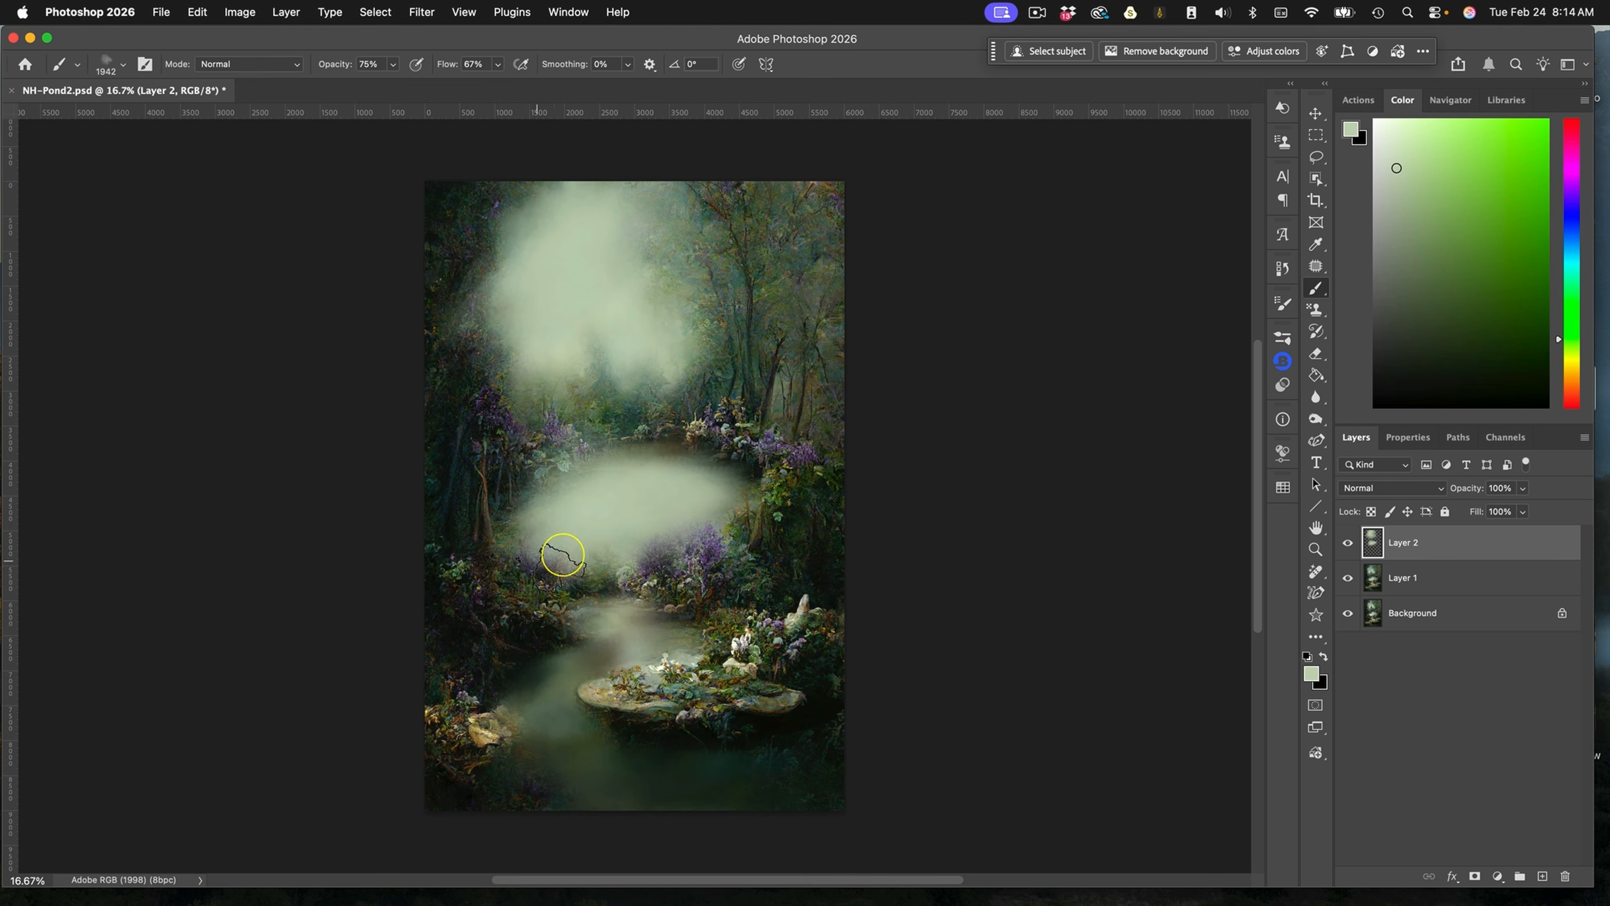
left_click(697, 472)
left_click(747, 509)
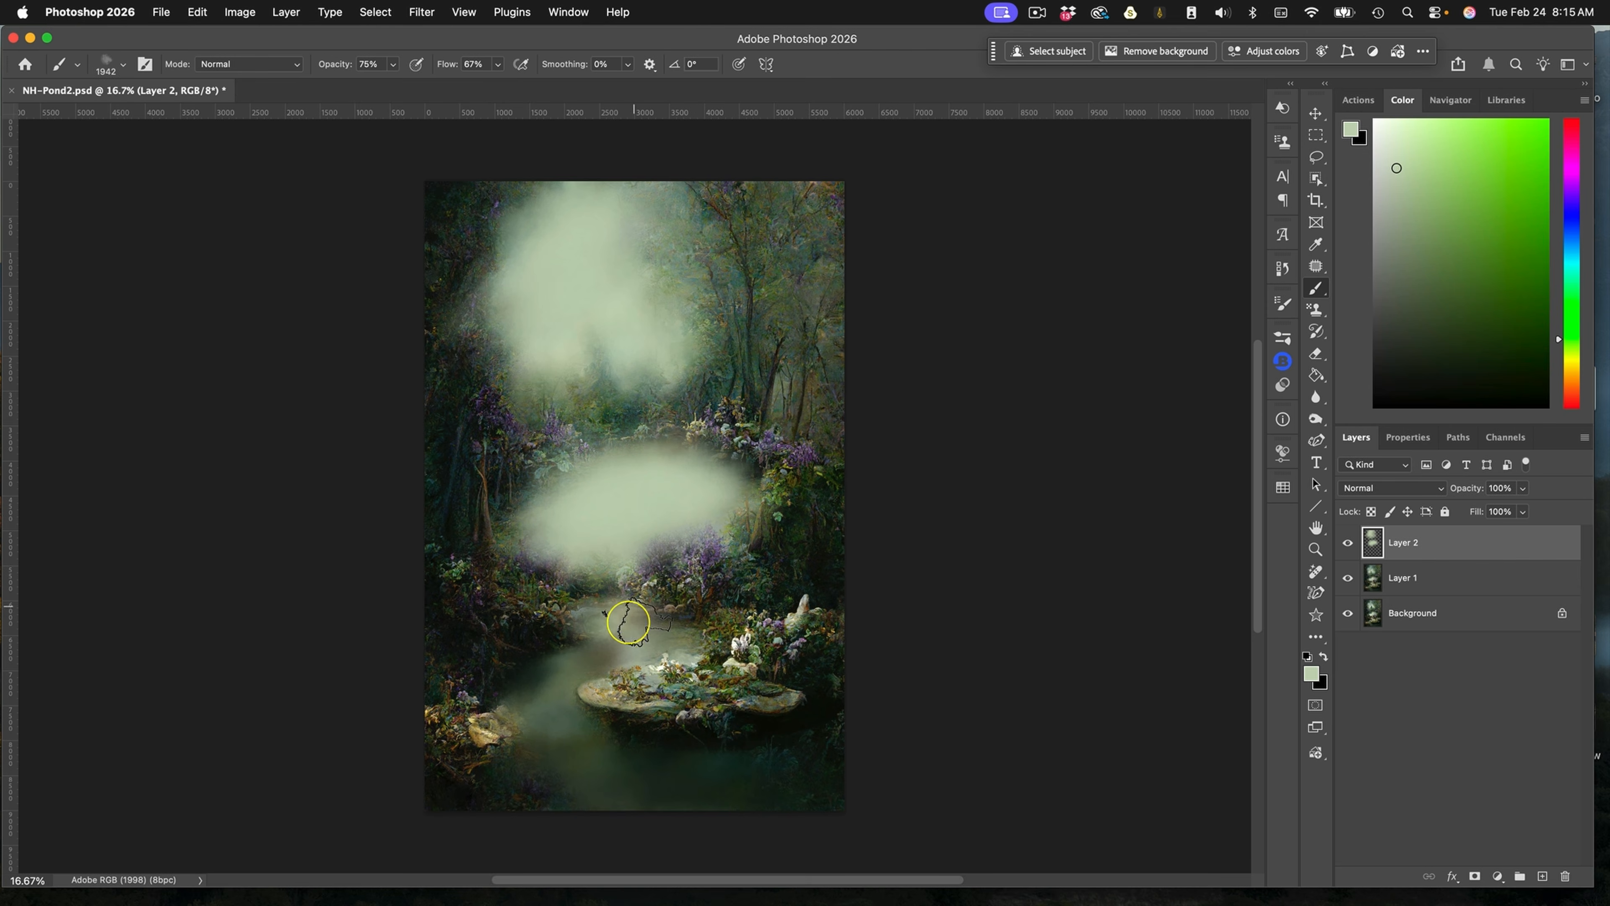
Dab pale green mist along the lower stream and across the foreground water below the stone slab
left_click(624, 633)
left_click(561, 669)
left_click(557, 672)
left_click(545, 704)
left_click(596, 758)
left_click(631, 758)
left_click(747, 769)
left_click(769, 773)
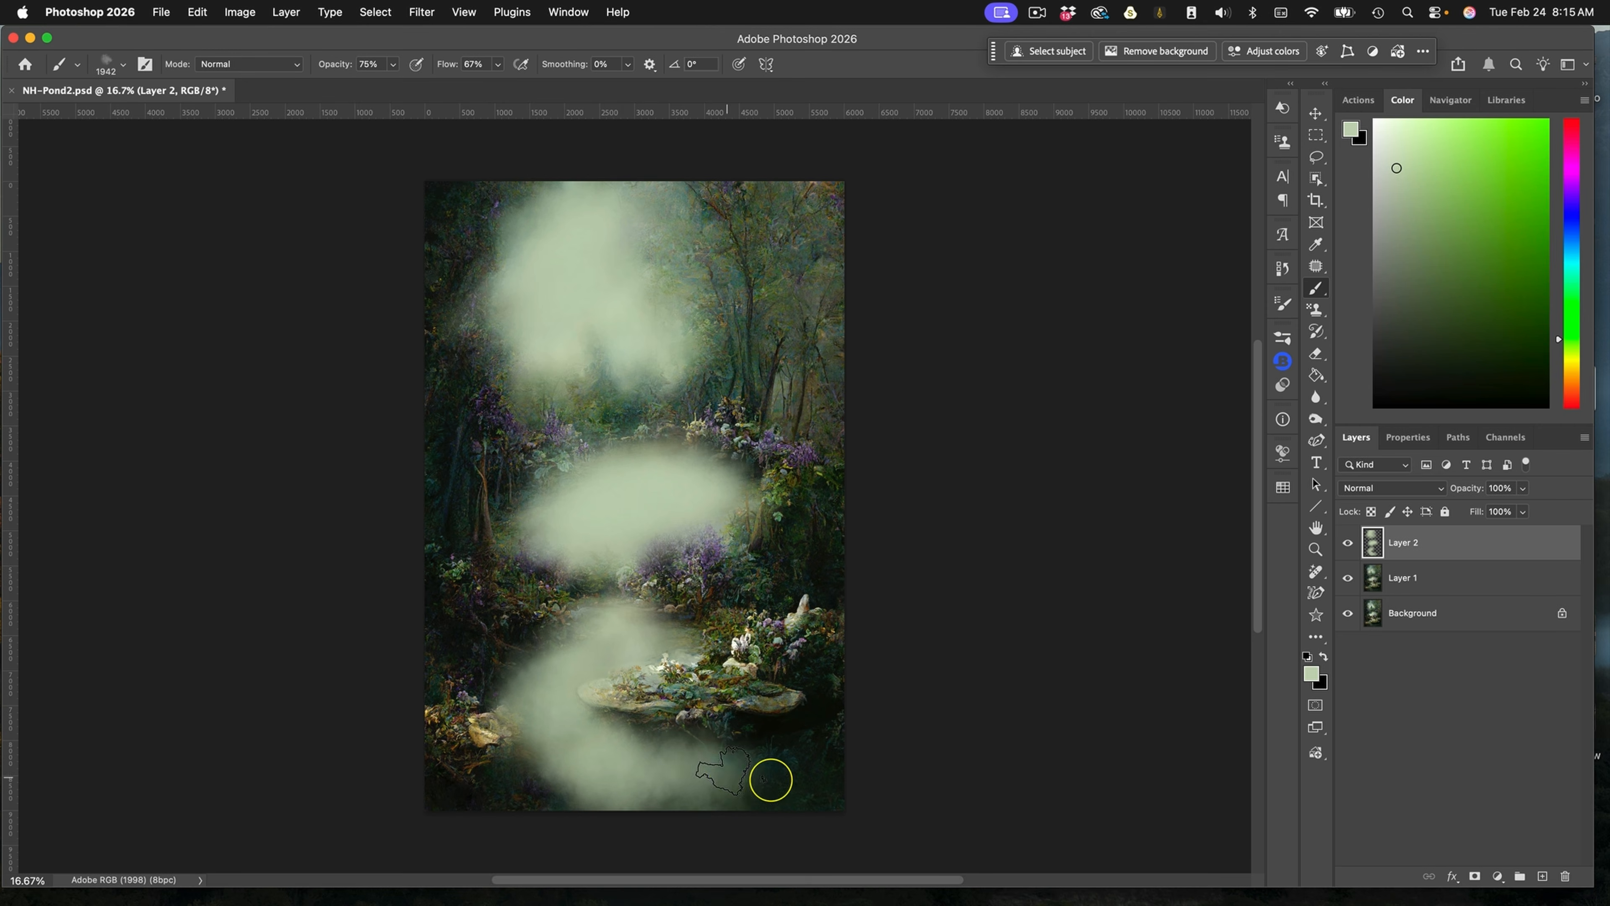
Set Layer 2's opacity to 53% and add a new layer above it
left_click(1522, 487)
left_click_drag(1523, 507, 1493, 507)
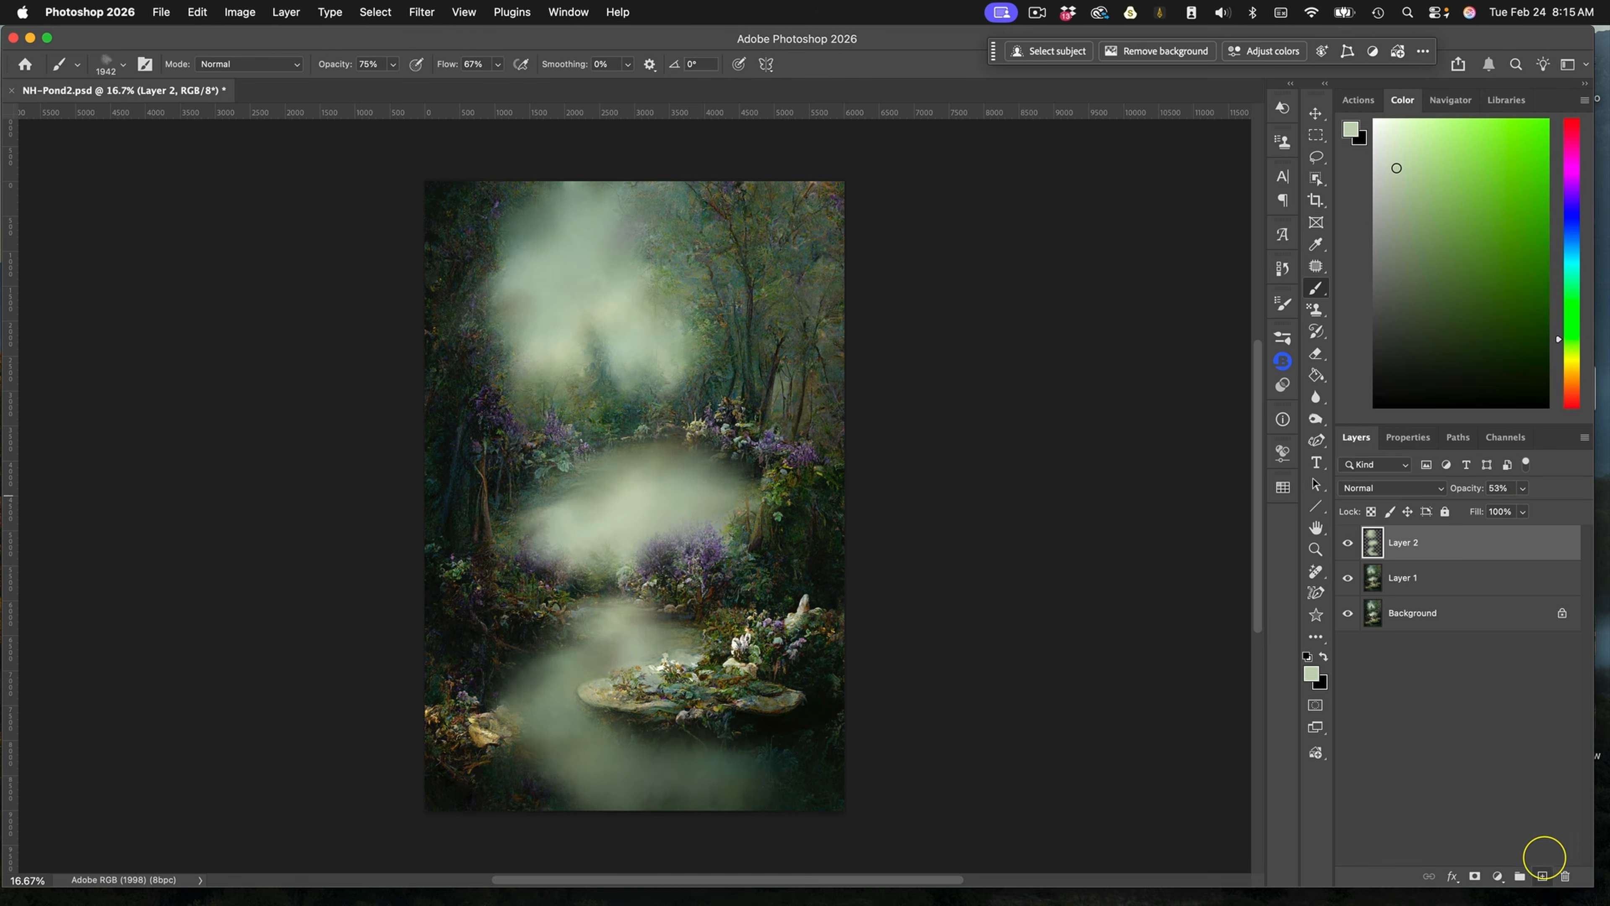
left_click(1543, 876)
Switch to the Pattern Stamp tool and choose the NH-Floral brush
left_click(1316, 309)
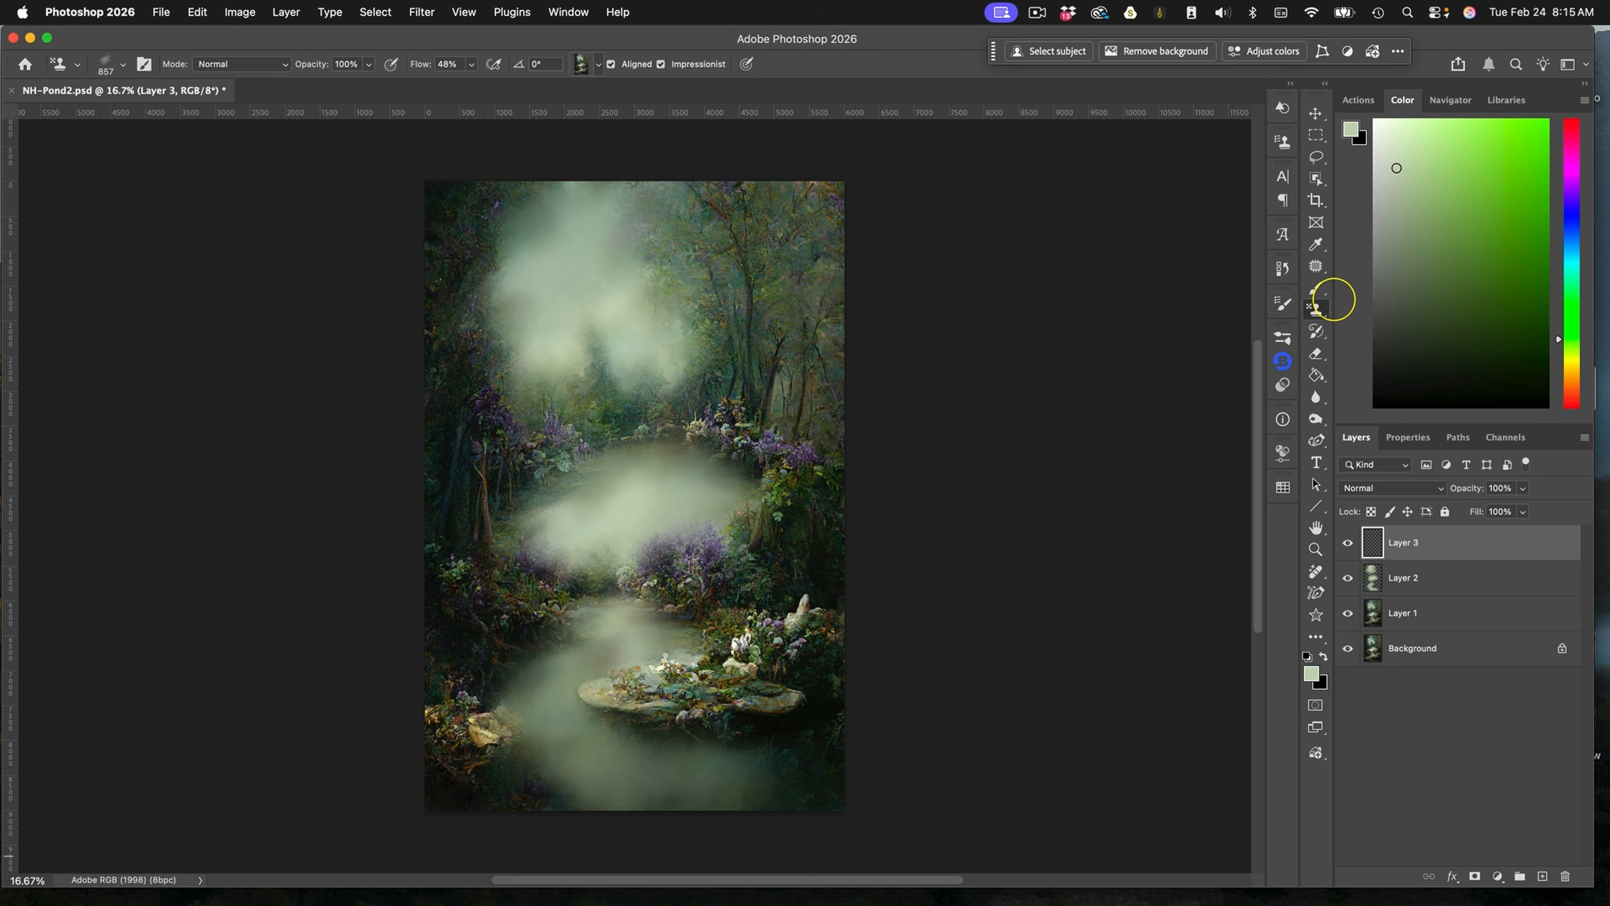
left_click(1282, 338)
left_click_drag(1246, 420, 1250, 510)
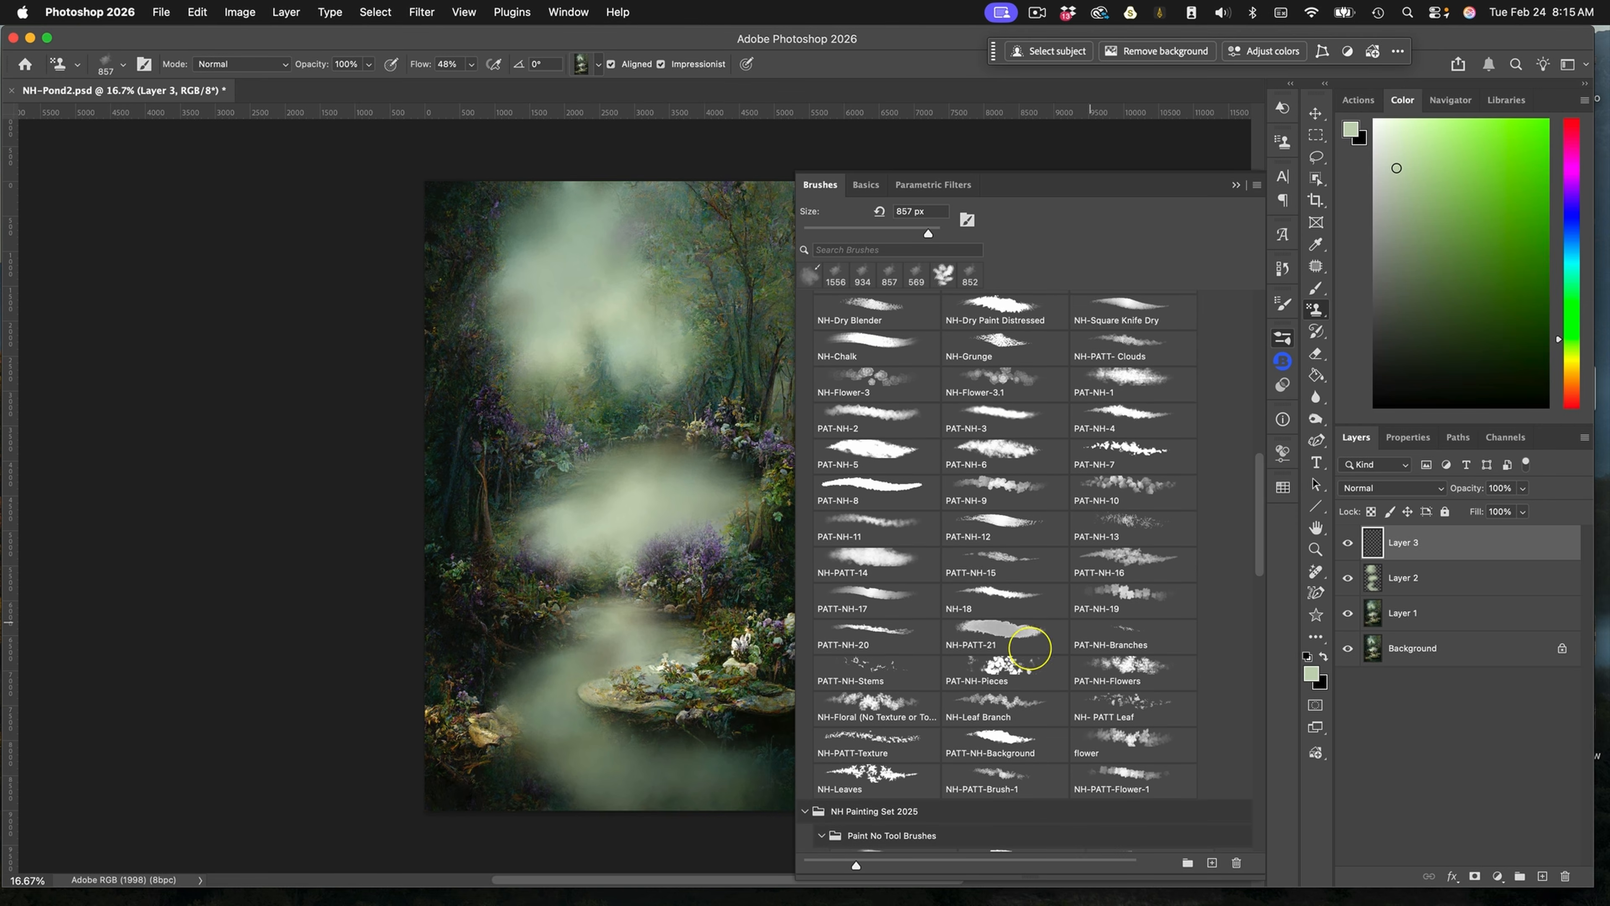
left_click(891, 701)
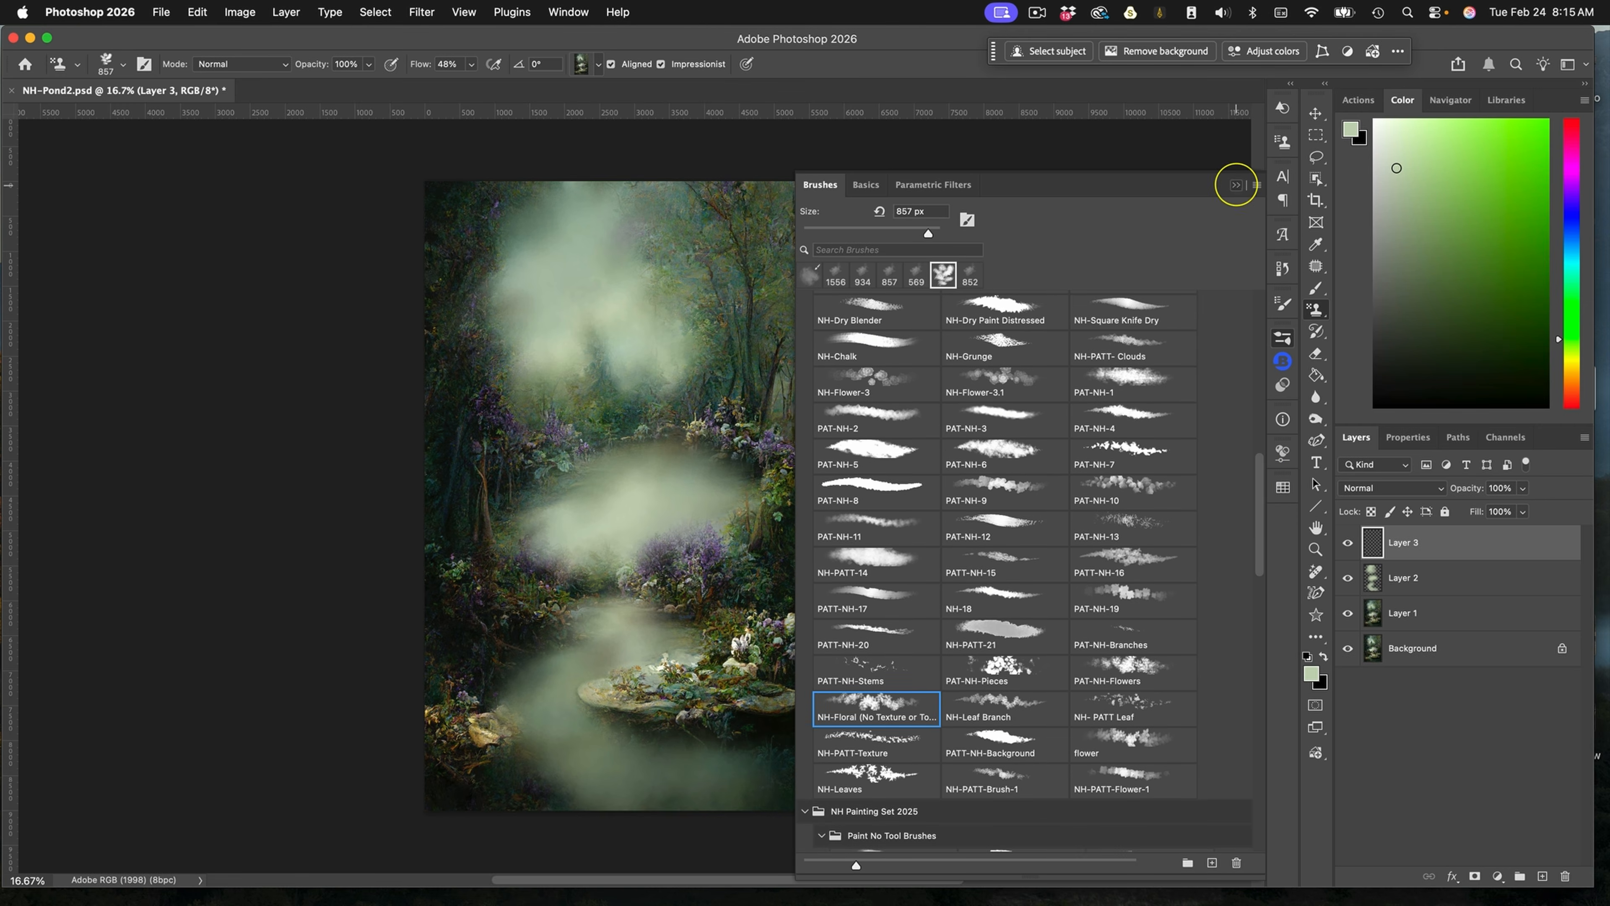
left_click(1236, 184)
Set the floral brush's size to 127 px and its flow to 72%
left_click_drag(791, 335, 749, 336)
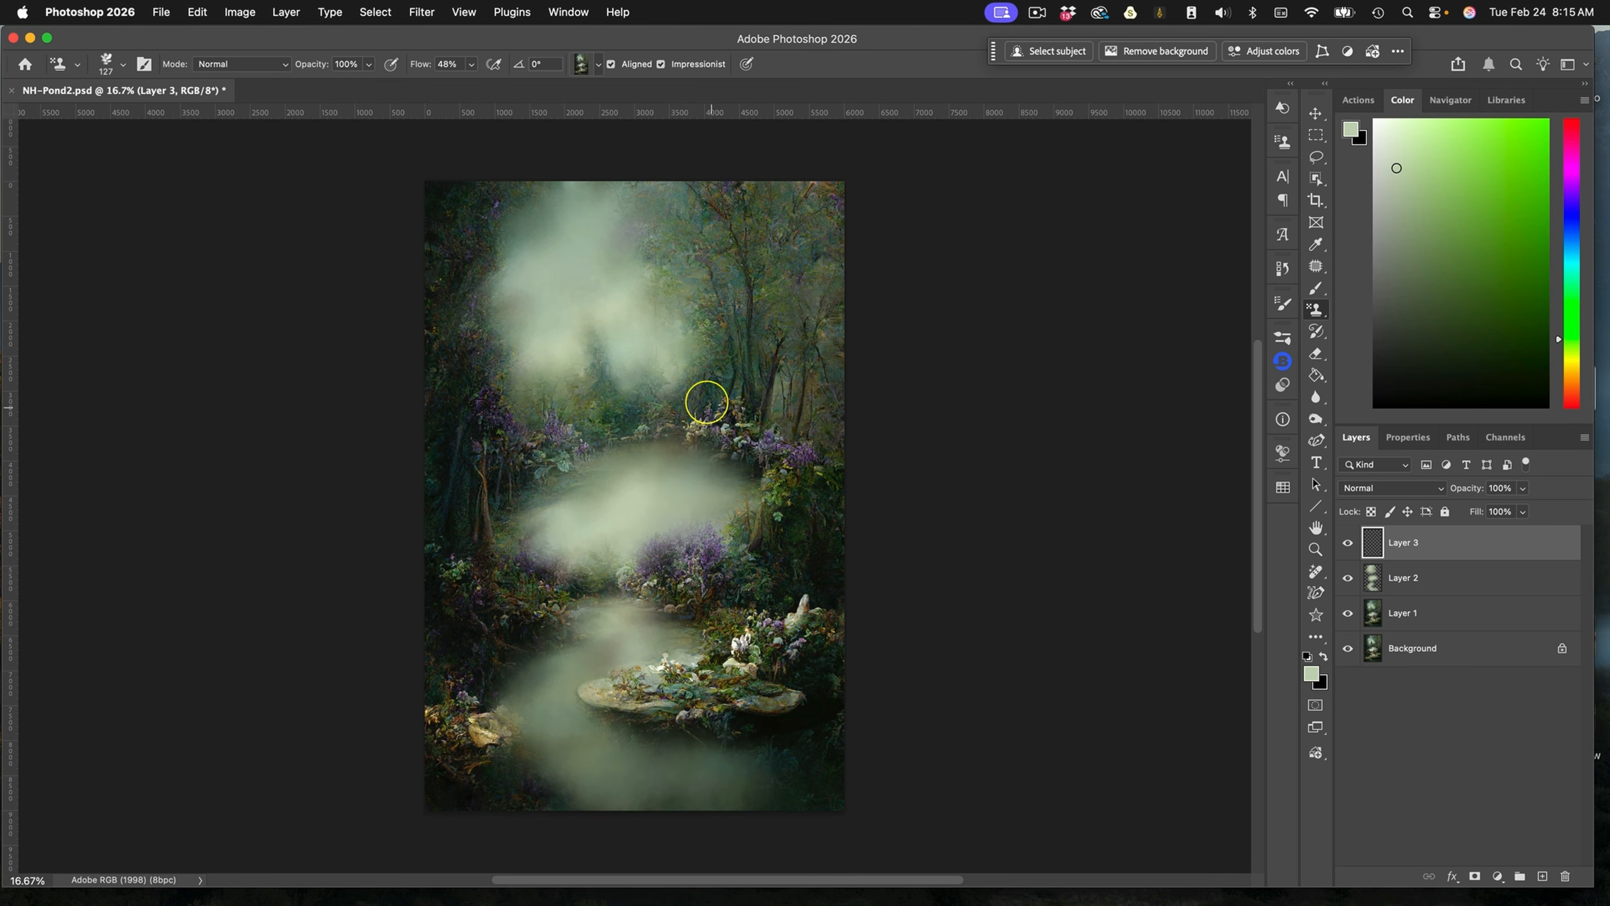
left_click(471, 64)
left_click_drag(472, 82, 489, 84)
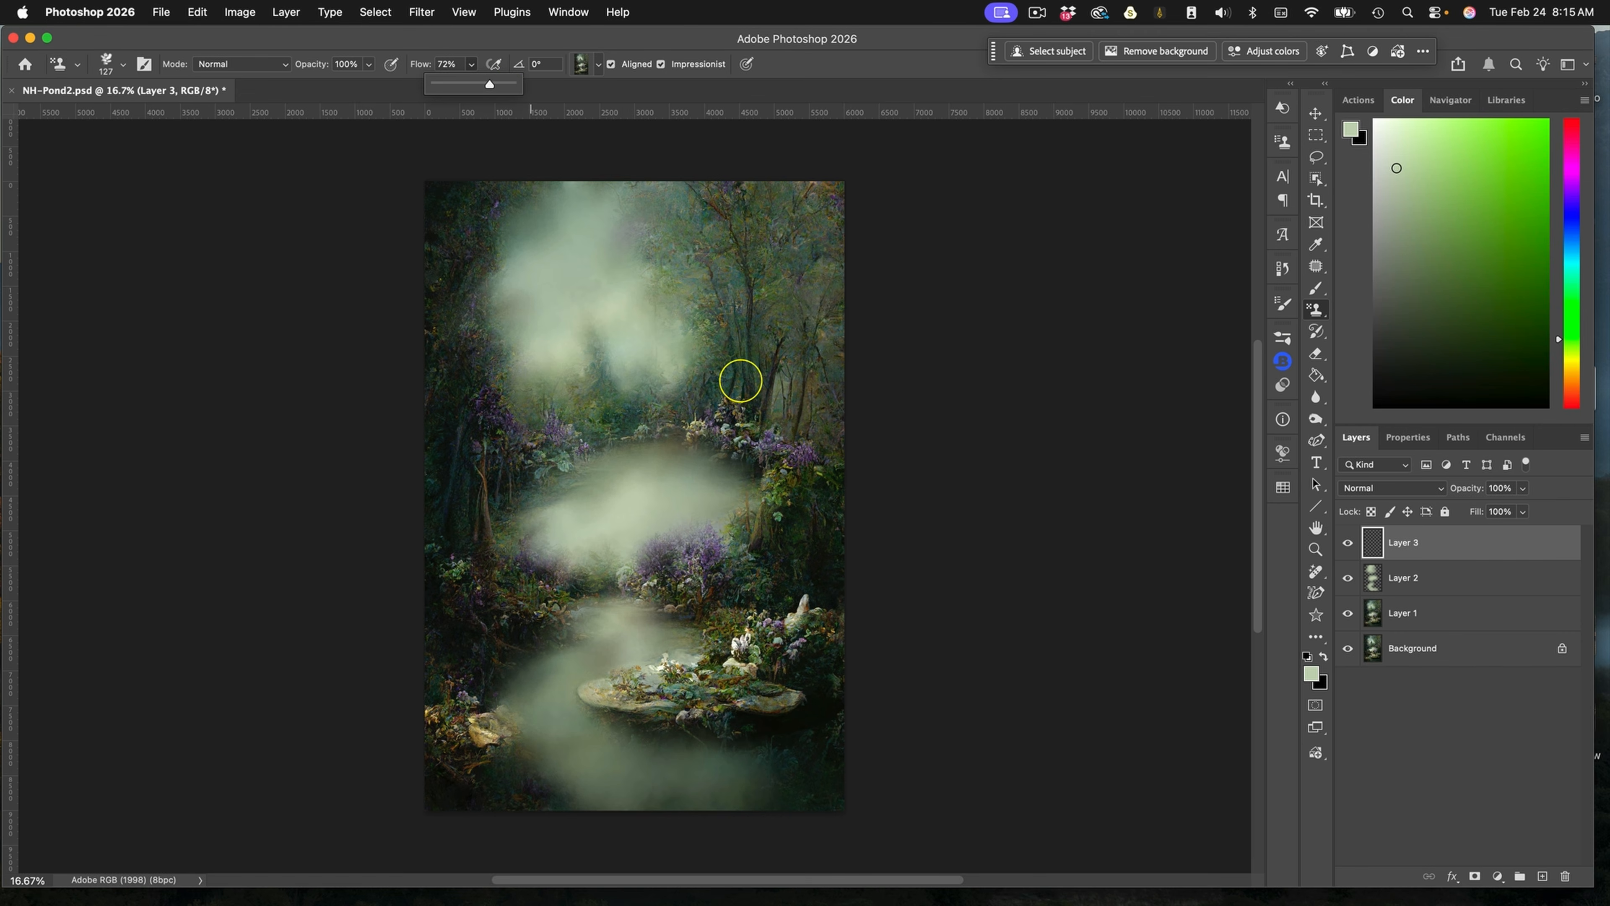
Paint floral brush strokes over the flowers on the far bank and the distant trees in the upper mist
left_click_drag(740, 381, 721, 410)
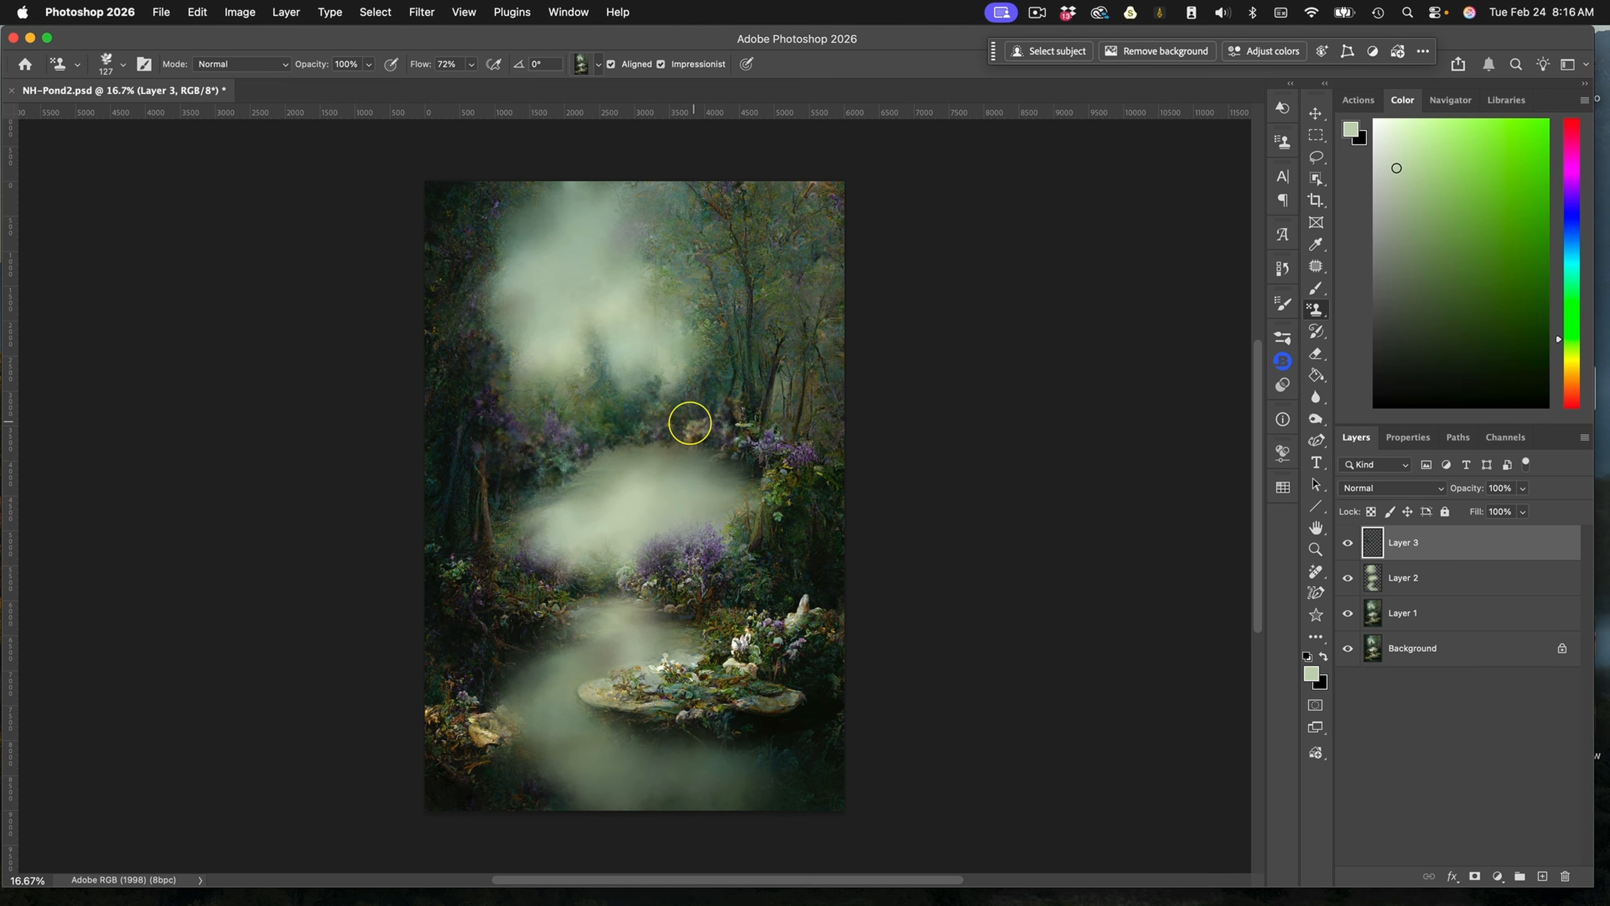
mouse_move(747, 418)
left_mouse_down()
mouse_move(701, 443)
mouse_move(763, 444)
mouse_move(753, 474)
mouse_move(745, 409)
mouse_move(769, 458)
mouse_move(775, 446)
mouse_move(759, 414)
mouse_move(786, 444)
mouse_move(797, 456)
left_mouse_up()
left_click_drag(596, 306, 576, 379)
Paint over the trees on both sides of the forest with the floral brush, working down the dark left edge
mouse_move(723, 201)
left_mouse_down()
mouse_move(651, 223)
mouse_move(698, 336)
left_mouse_up()
mouse_move(779, 226)
left_mouse_down()
mouse_move(768, 337)
mouse_move(724, 385)
mouse_move(735, 240)
mouse_move(833, 237)
mouse_move(838, 415)
mouse_move(783, 501)
left_mouse_up()
mouse_move(446, 234)
left_mouse_down()
mouse_move(455, 358)
mouse_move(744, 302)
mouse_move(747, 528)
mouse_move(453, 565)
left_mouse_up()
scroll(773, 441, "left", 5)
scroll(773, 442, "down", 3)
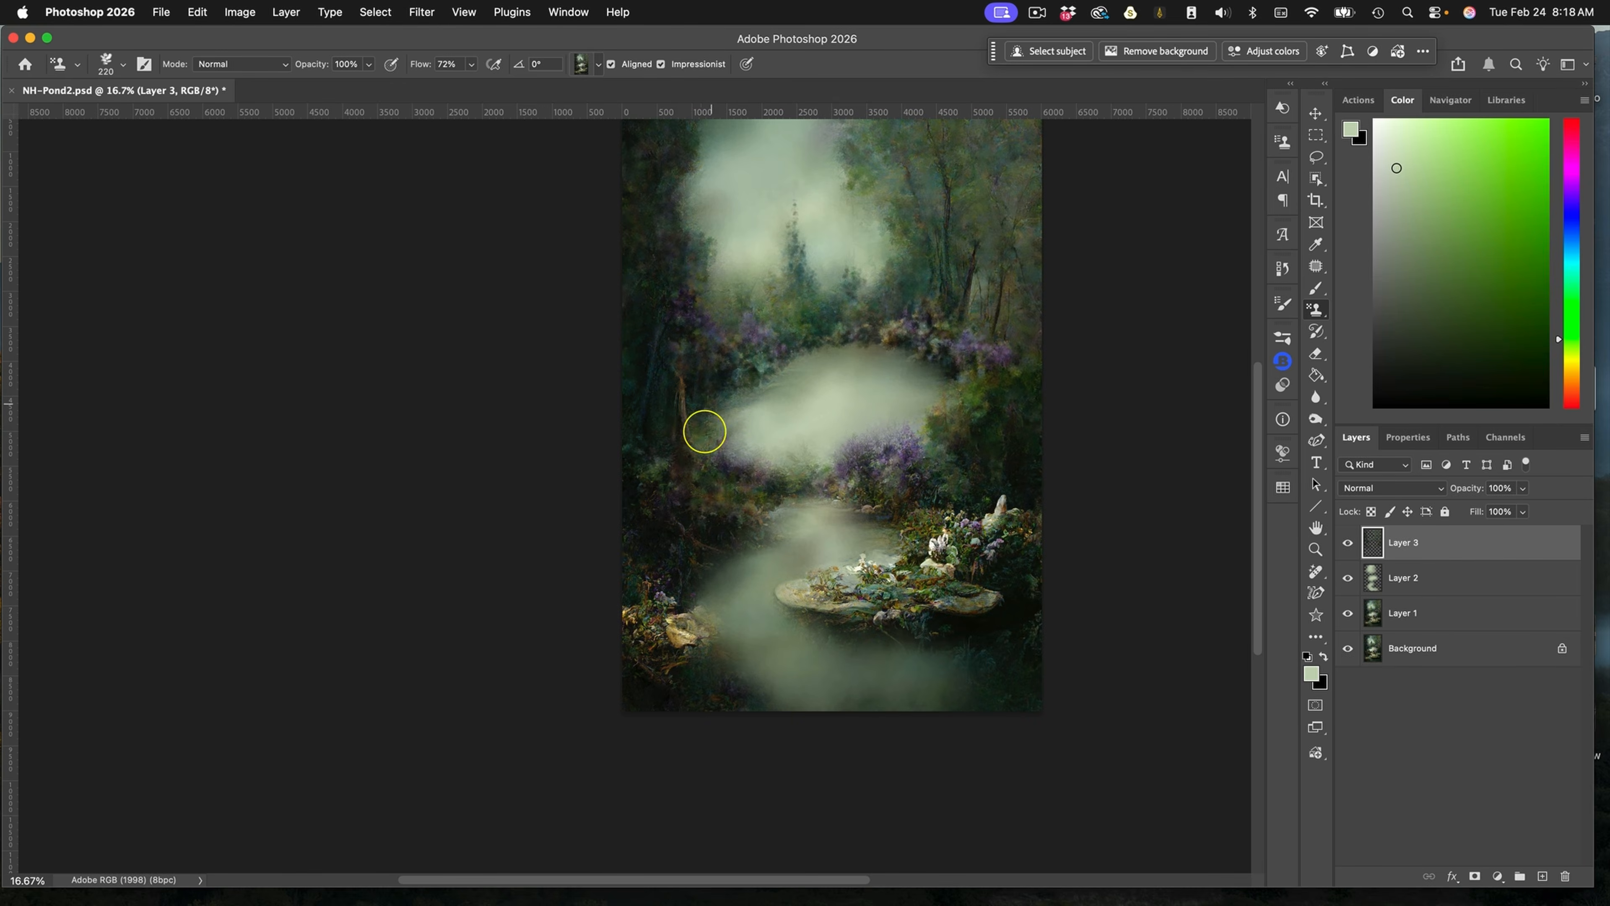
scroll(932, 474, "right", 2)
scroll(932, 474, "up", 2)
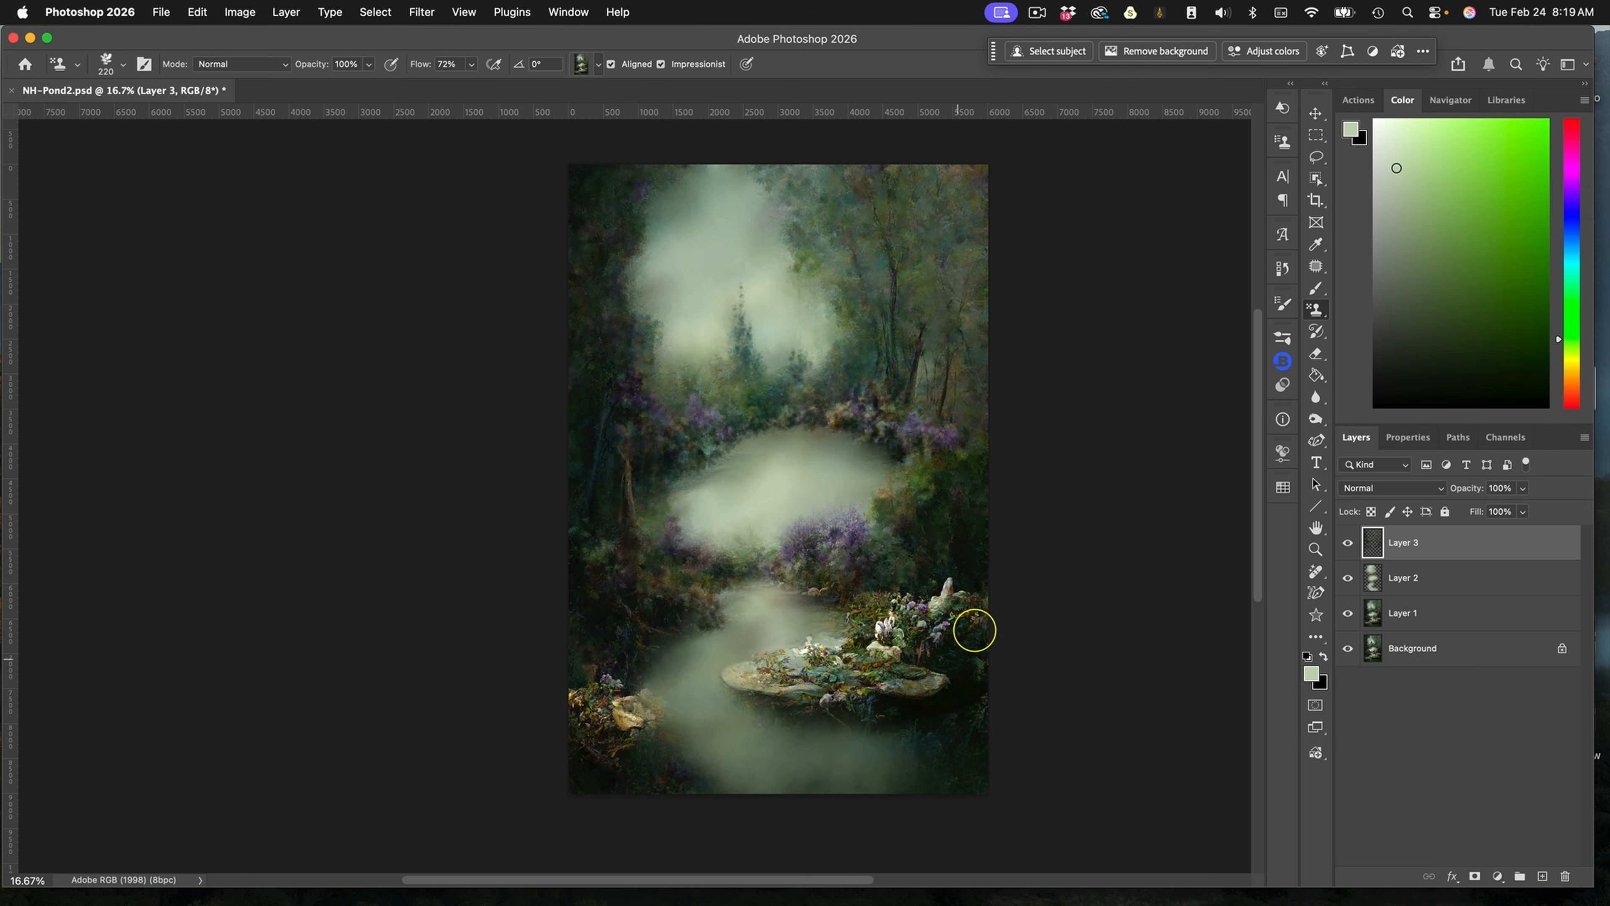
Choose the flower brush and paint over the plants around the upright white stone and the shrubs on the right bank
left_click(1282, 337)
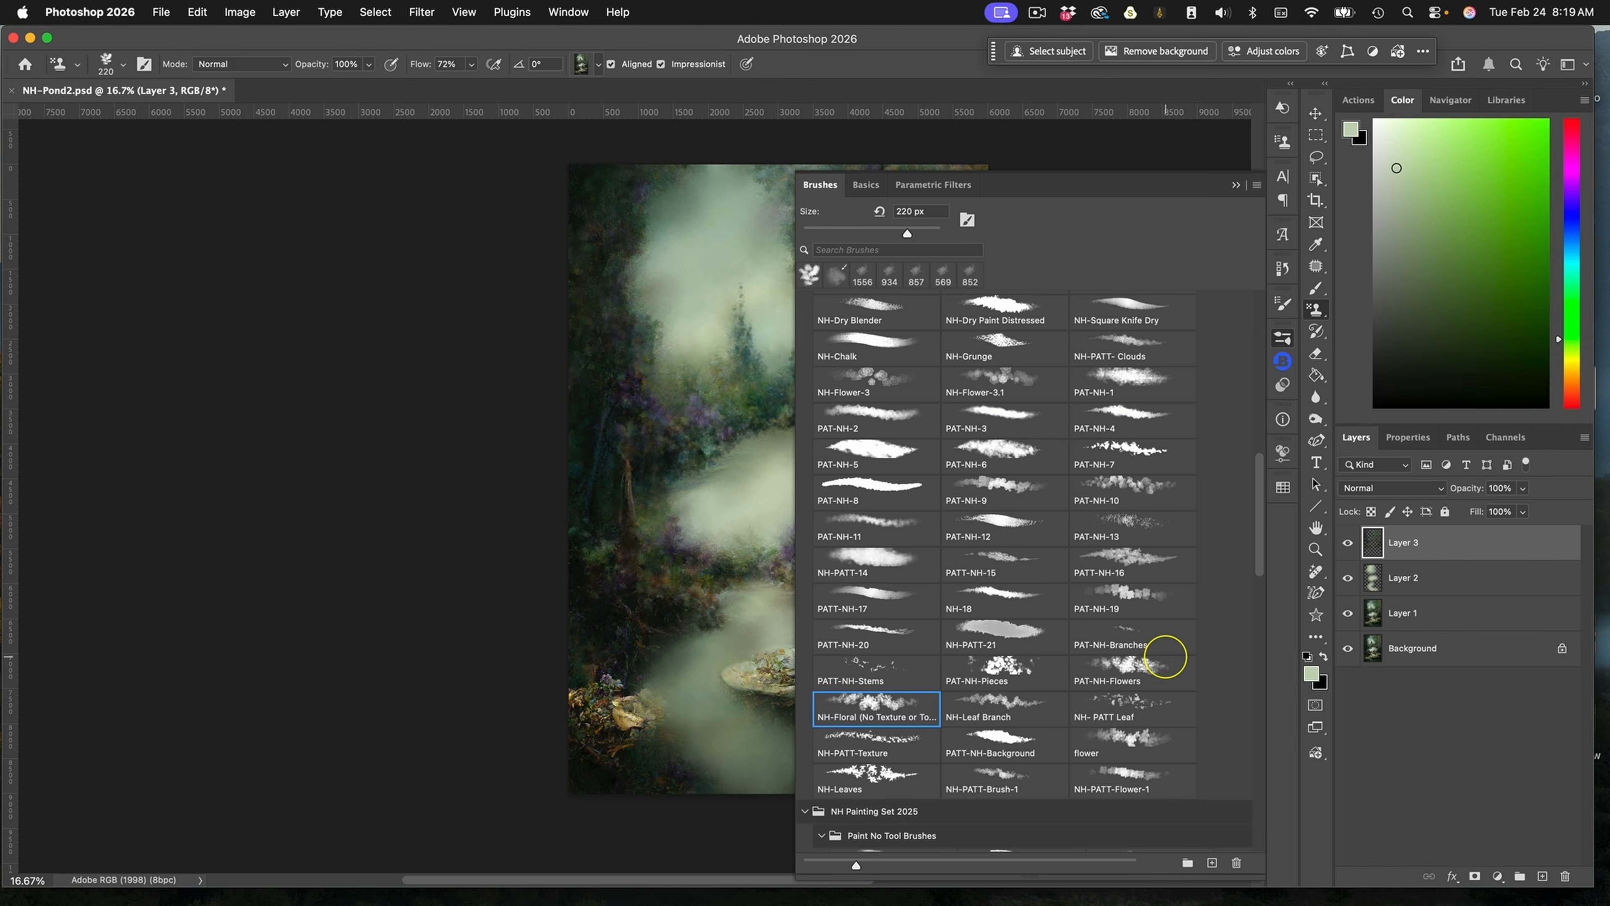
left_click(1125, 738)
left_click(1237, 184)
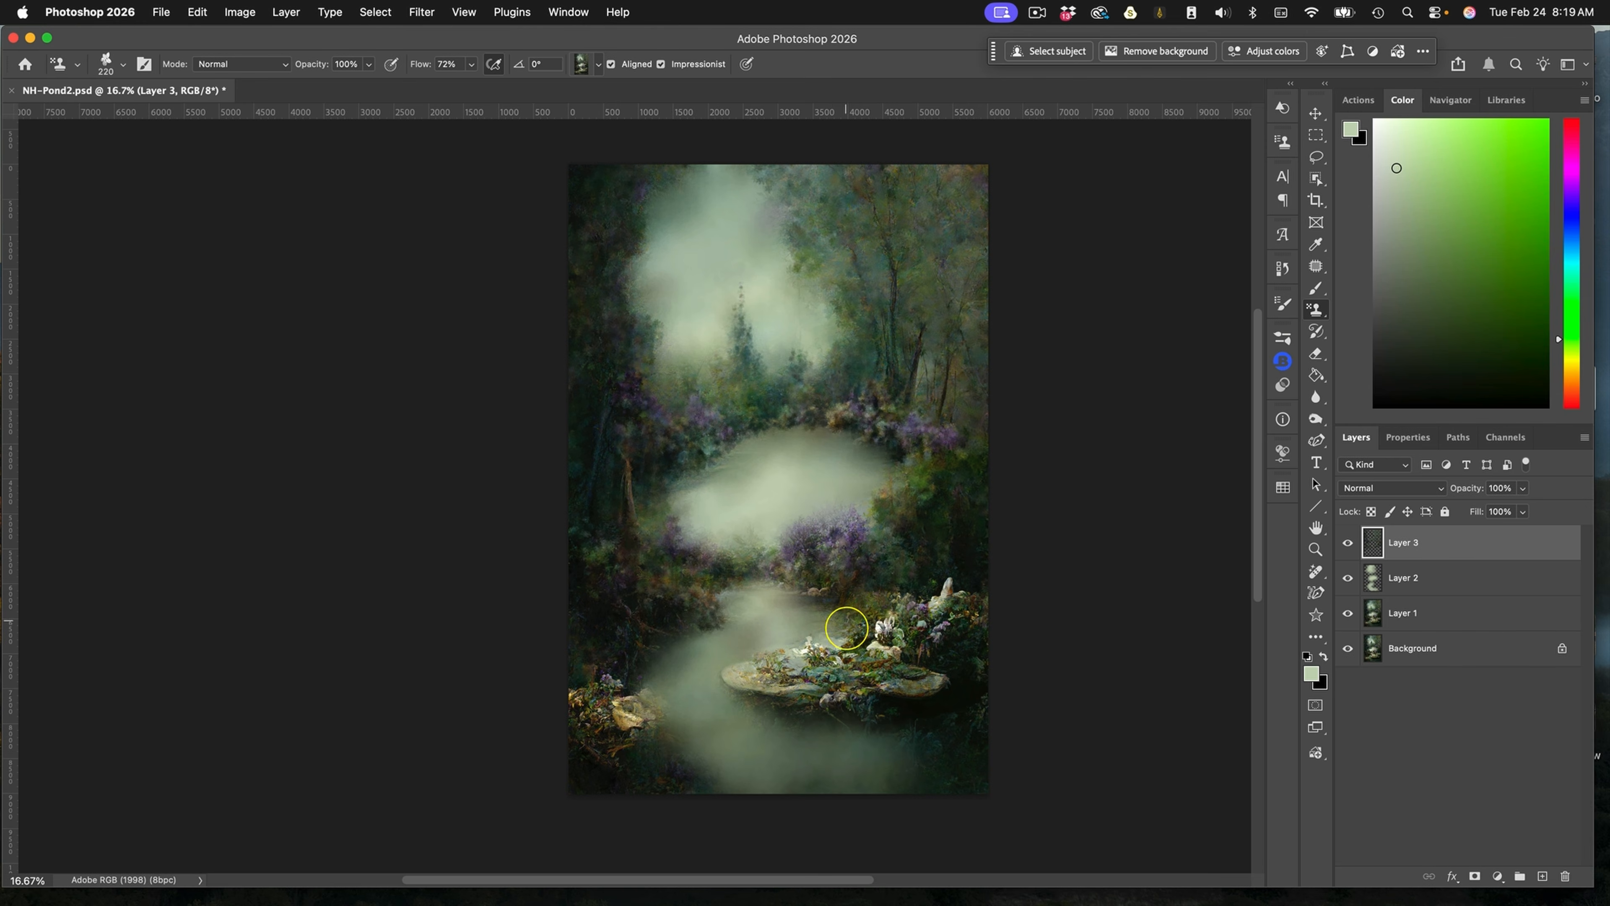
mouse_move(863, 622)
left_mouse_down()
mouse_move(891, 595)
mouse_move(842, 651)
mouse_move(838, 636)
mouse_move(857, 656)
mouse_move(899, 618)
mouse_move(880, 590)
mouse_move(896, 578)
mouse_move(914, 613)
mouse_move(934, 591)
mouse_move(895, 592)
left_mouse_up()
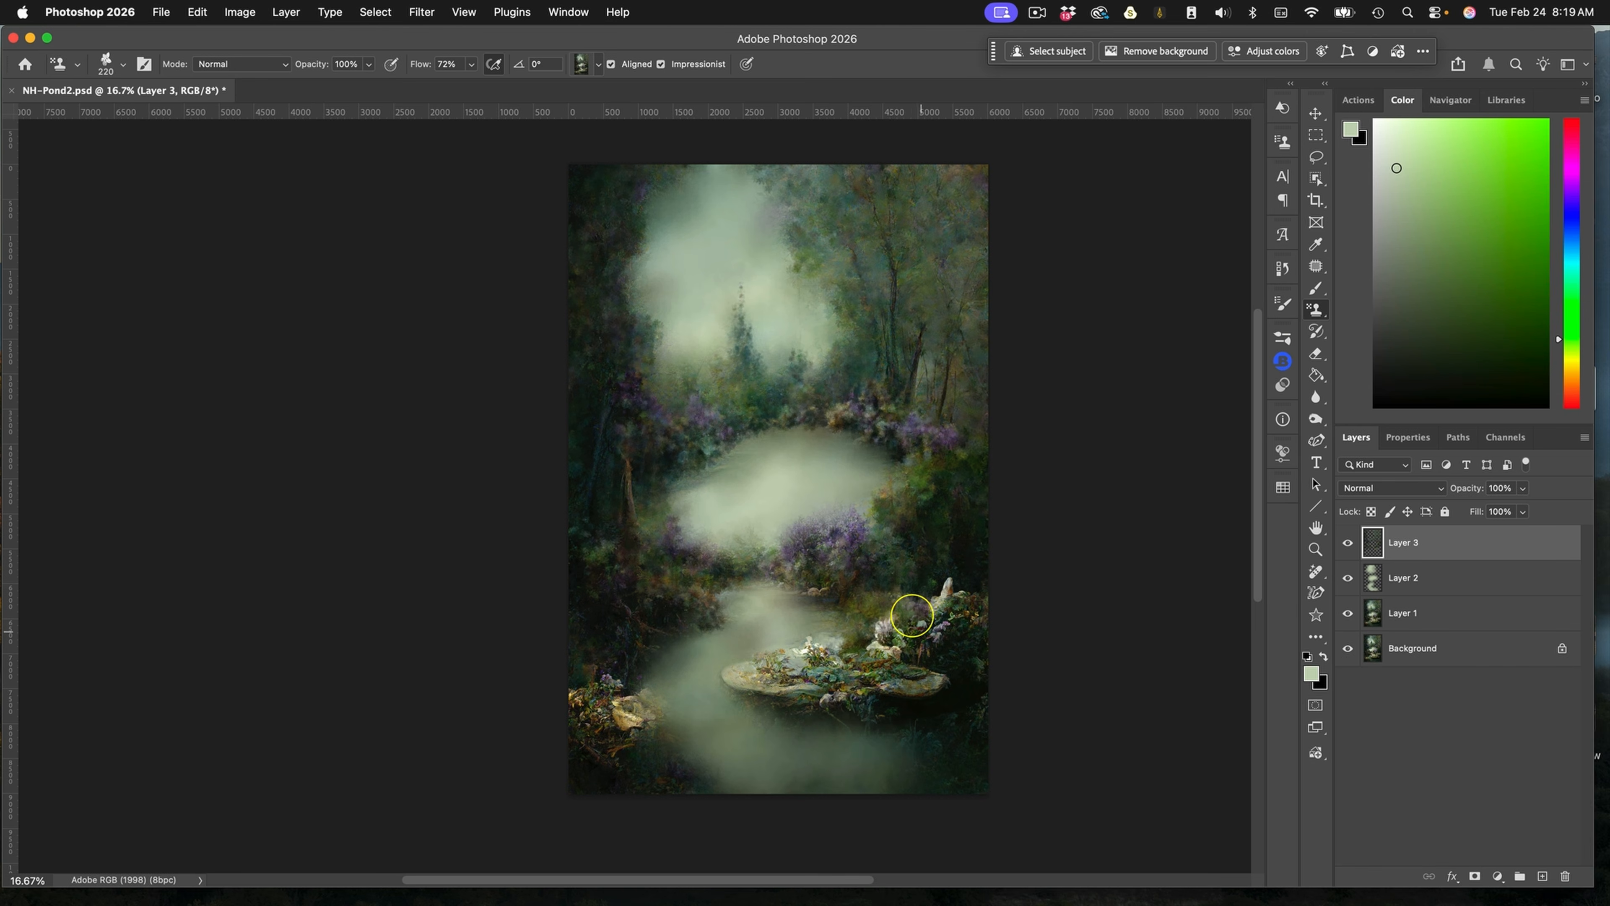
mouse_move(877, 647)
left_mouse_down()
mouse_move(881, 607)
mouse_move(927, 642)
mouse_move(954, 614)
mouse_move(941, 626)
mouse_move(938, 604)
mouse_move(980, 611)
left_mouse_up()
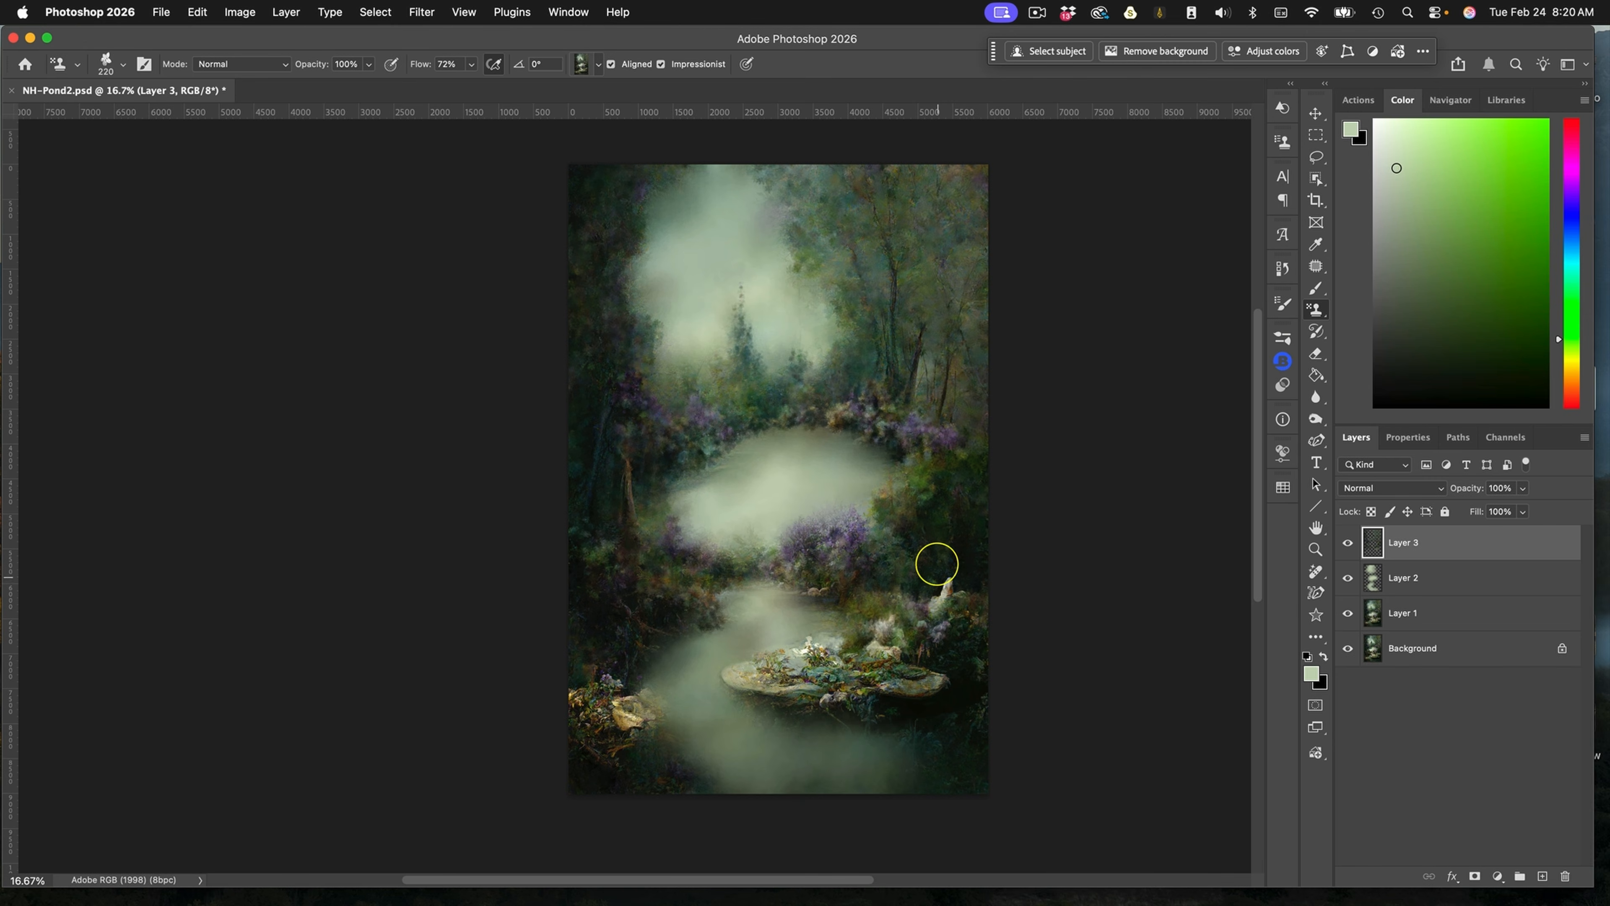
left_click_drag(899, 547, 912, 532)
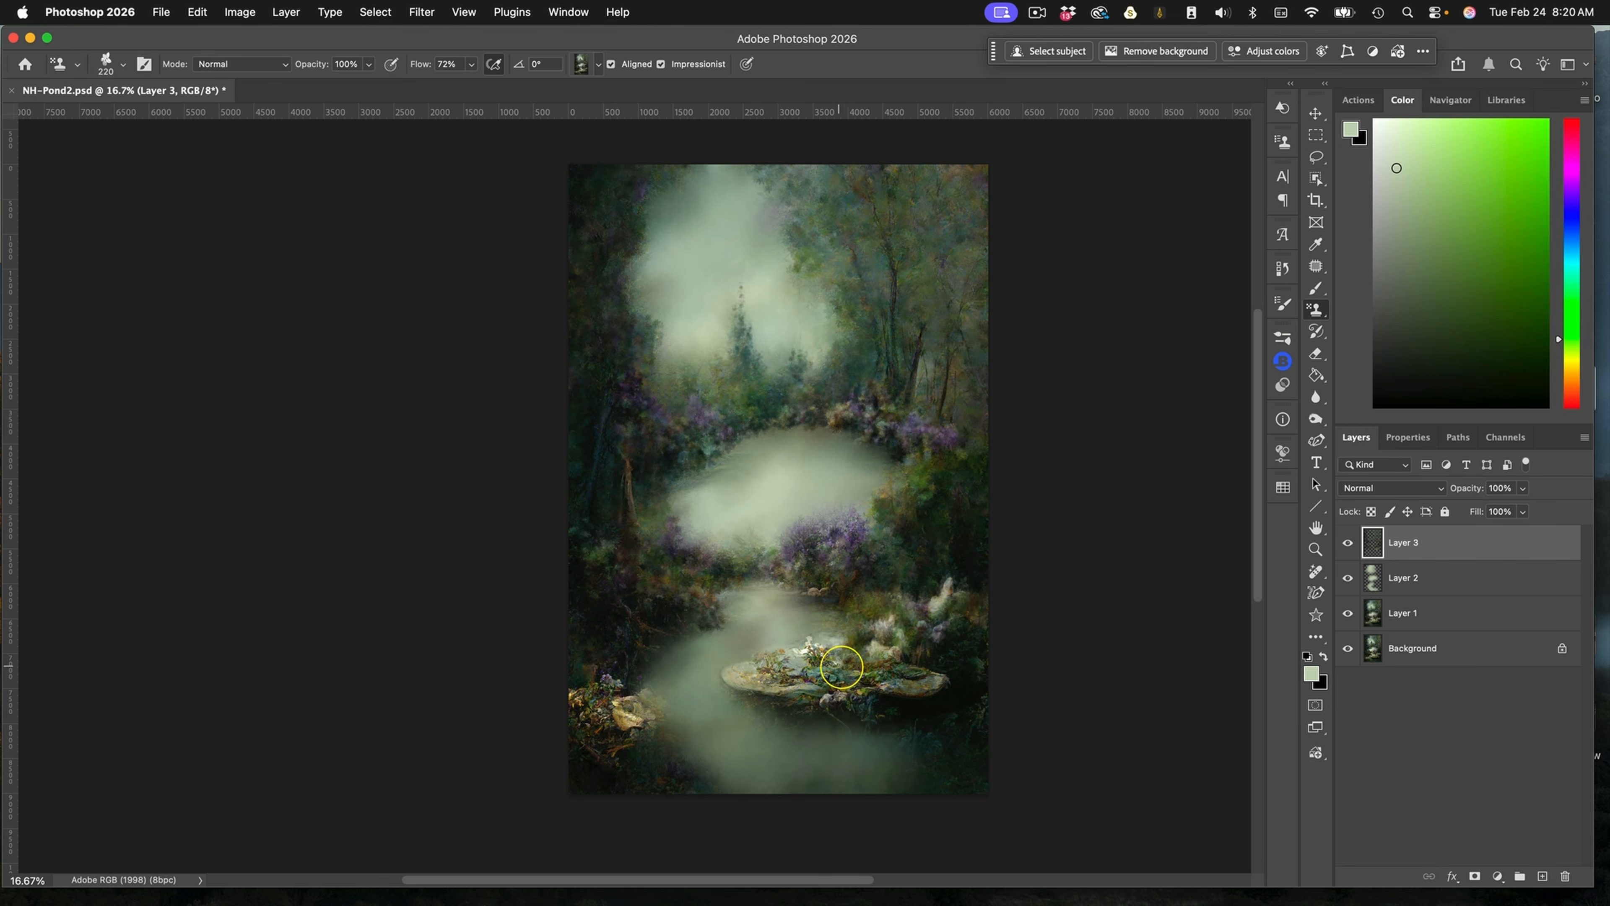
Paint flower strokes over the stone slab's blossoms, the purple bush, the left foreground flowers and the lower-right corner
mouse_move(828, 640)
left_mouse_down()
mouse_move(793, 666)
mouse_move(951, 610)
mouse_move(801, 712)
left_mouse_up()
left_click_drag(847, 519, 836, 572)
mouse_move(581, 708)
left_mouse_down()
mouse_move(640, 702)
mouse_move(610, 678)
left_mouse_up()
left_click_drag(1028, 669, 949, 798)
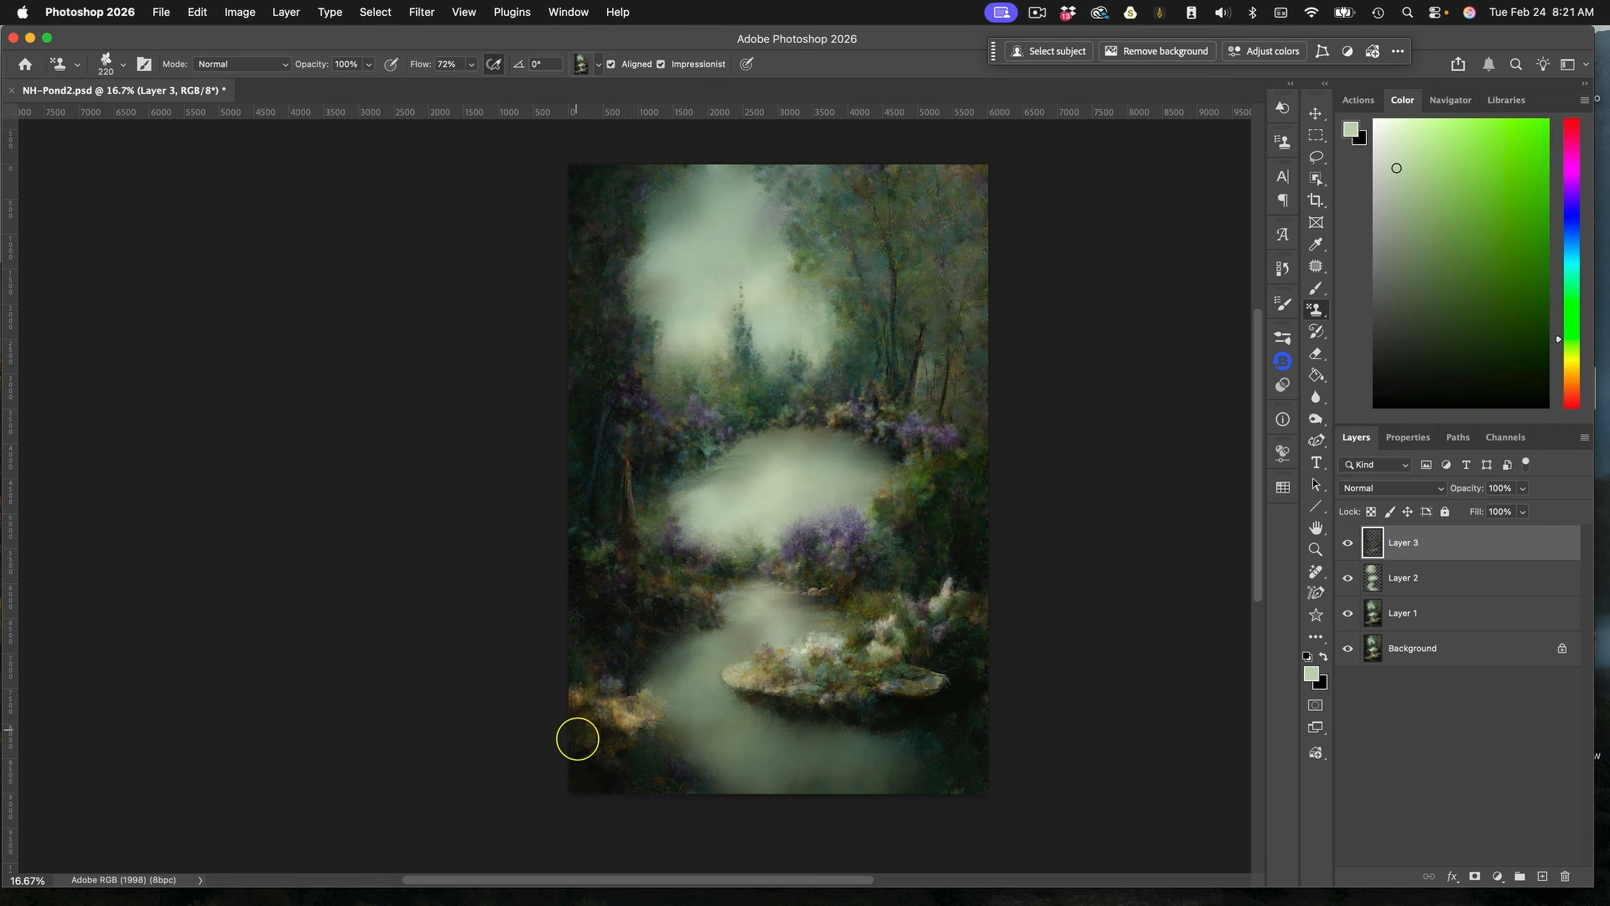
Choose the PAT-NH-5 brush and paint over the right-bank shrubs and the rim of the stone slab
left_click(1282, 338)
scroll(1133, 480, "up", 4)
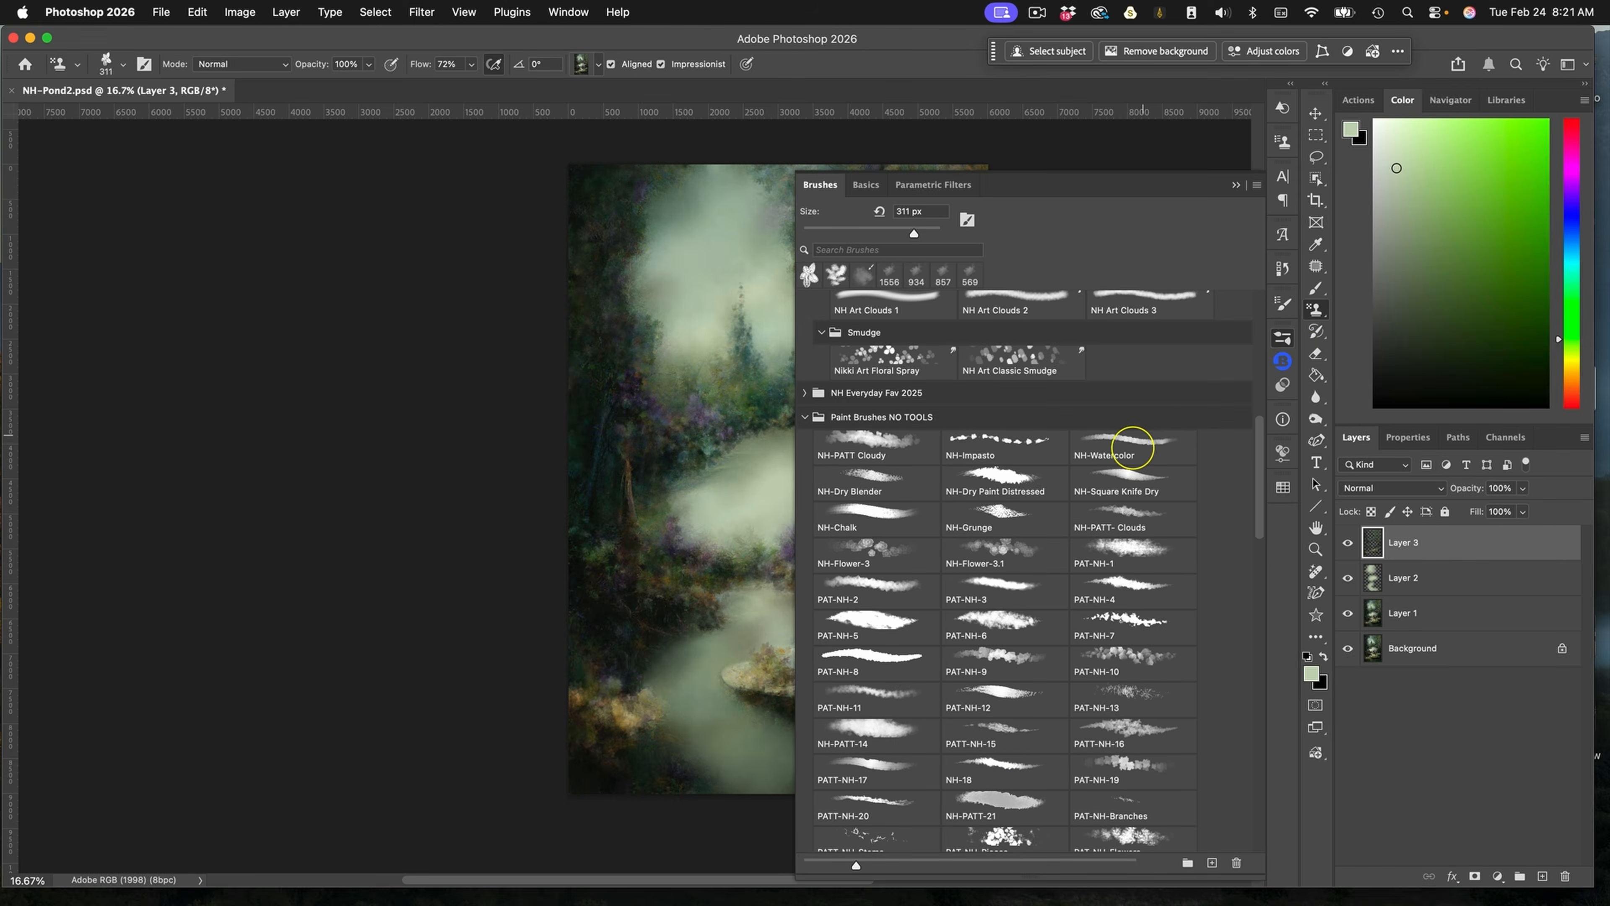
left_click(886, 618)
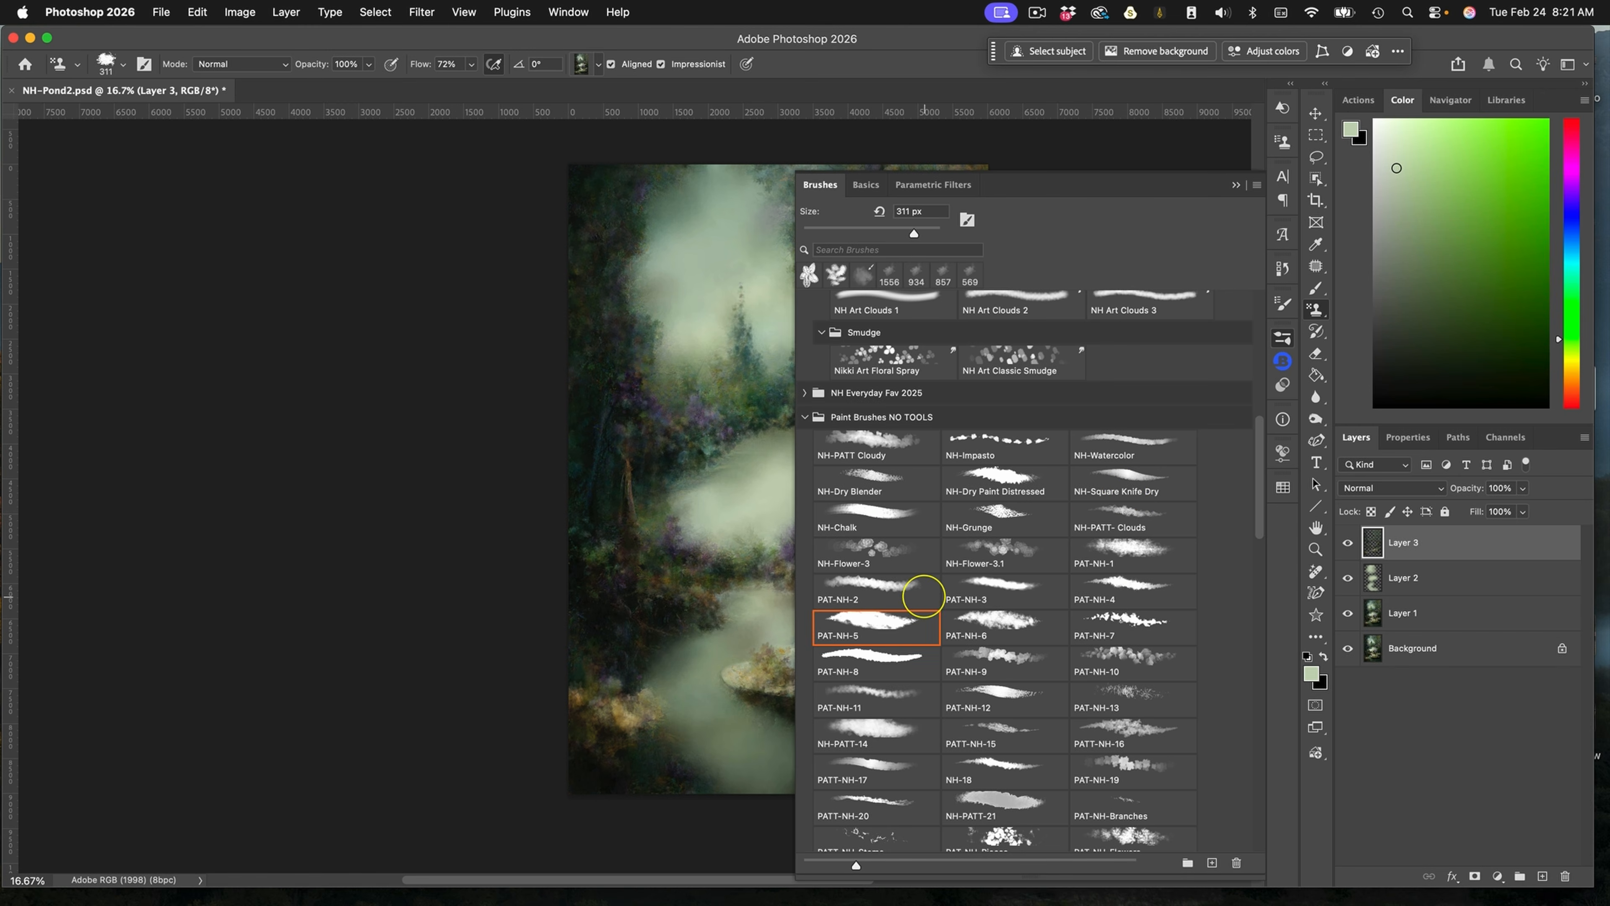
left_click(1236, 184)
left_click_drag(917, 532, 902, 533)
mouse_move(932, 678)
left_mouse_down()
mouse_move(879, 689)
mouse_move(924, 688)
mouse_move(928, 669)
mouse_move(949, 680)
left_mouse_up()
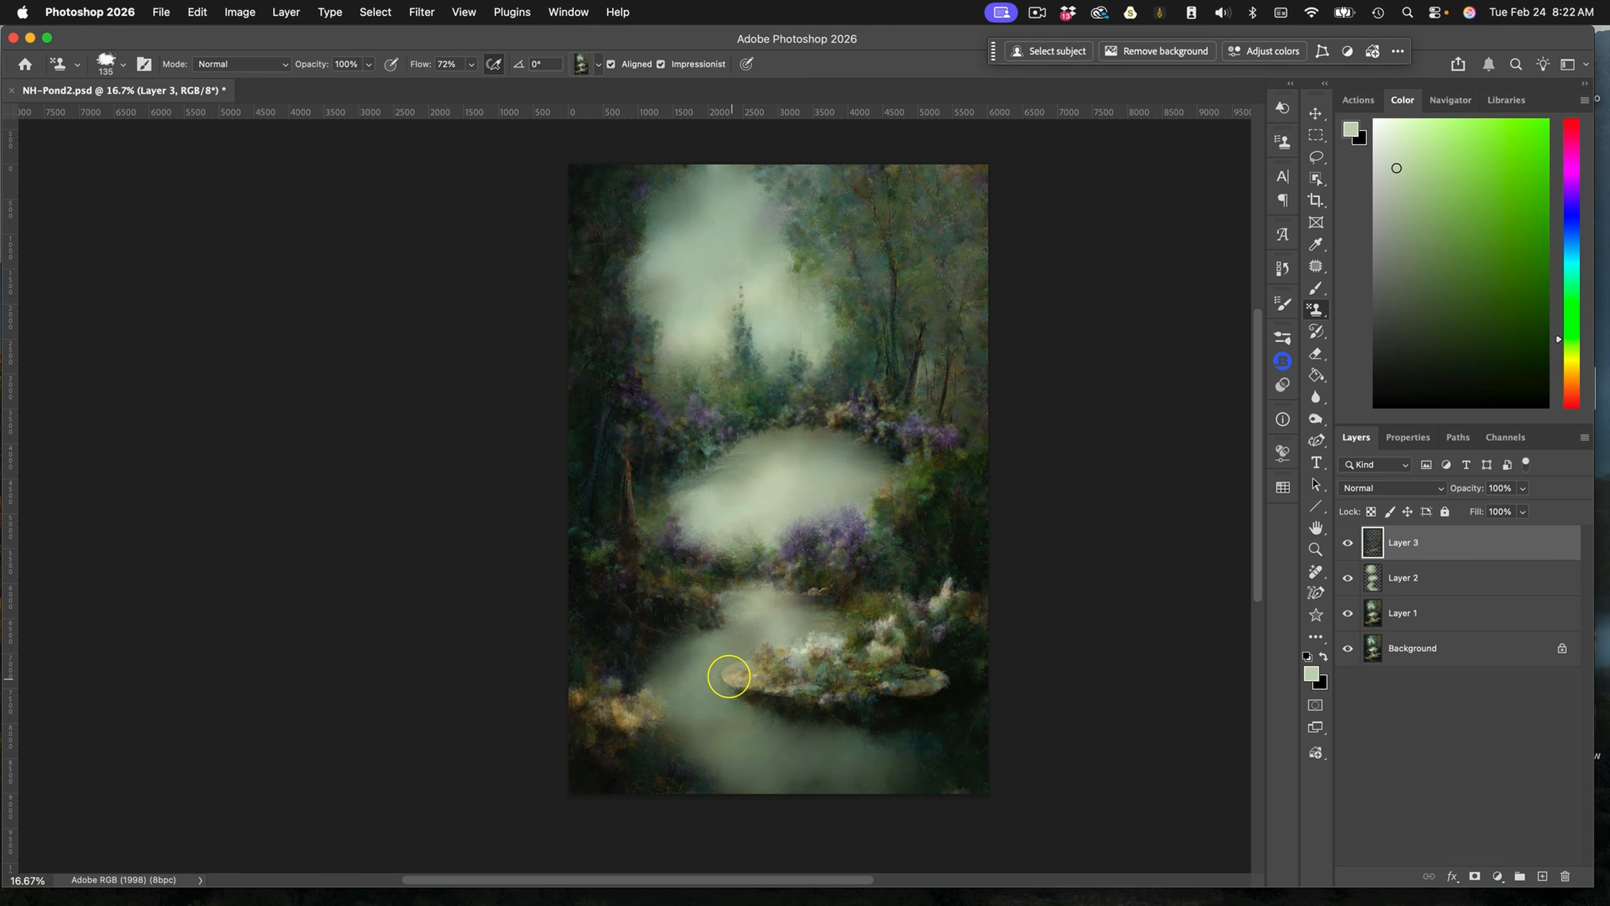
mouse_move(763, 678)
left_mouse_down()
mouse_move(883, 674)
mouse_move(811, 693)
mouse_move(881, 652)
mouse_move(856, 652)
mouse_move(922, 668)
mouse_move(909, 655)
mouse_move(877, 686)
mouse_move(865, 673)
mouse_move(880, 671)
mouse_move(861, 683)
mouse_move(871, 699)
mouse_move(838, 693)
mouse_move(917, 633)
mouse_move(943, 648)
mouse_move(859, 719)
mouse_move(882, 701)
mouse_move(839, 716)
mouse_move(760, 698)
left_mouse_up()
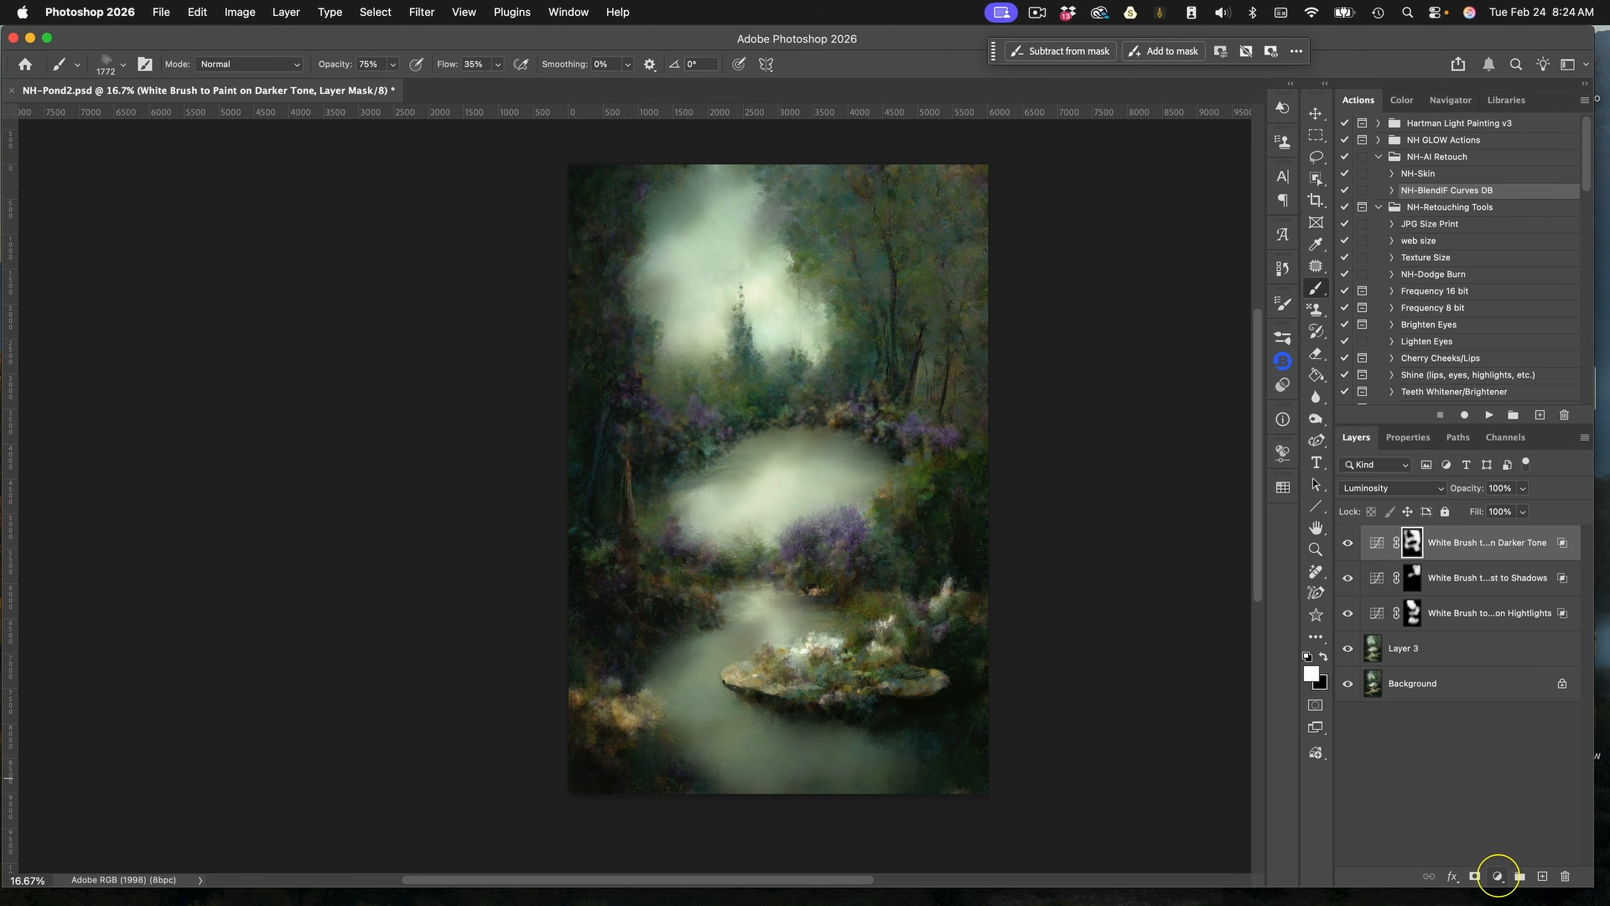
Add a Selective Color adjustment layer and set its Blacks to cyan -7% and black -2%
left_click(1499, 876)
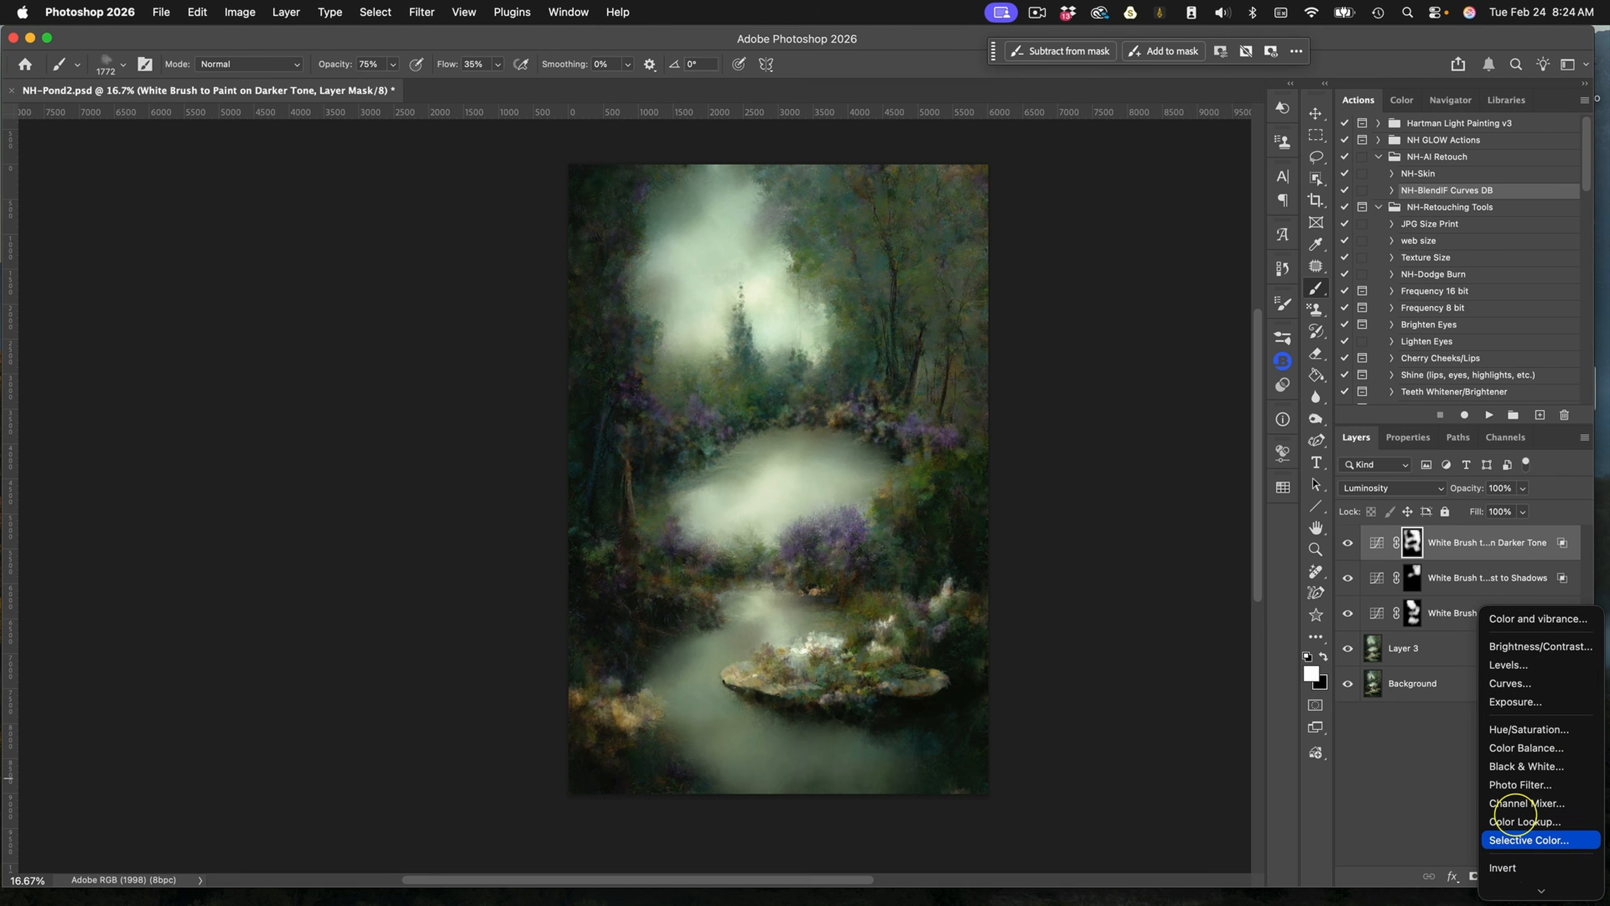
left_click(1505, 828)
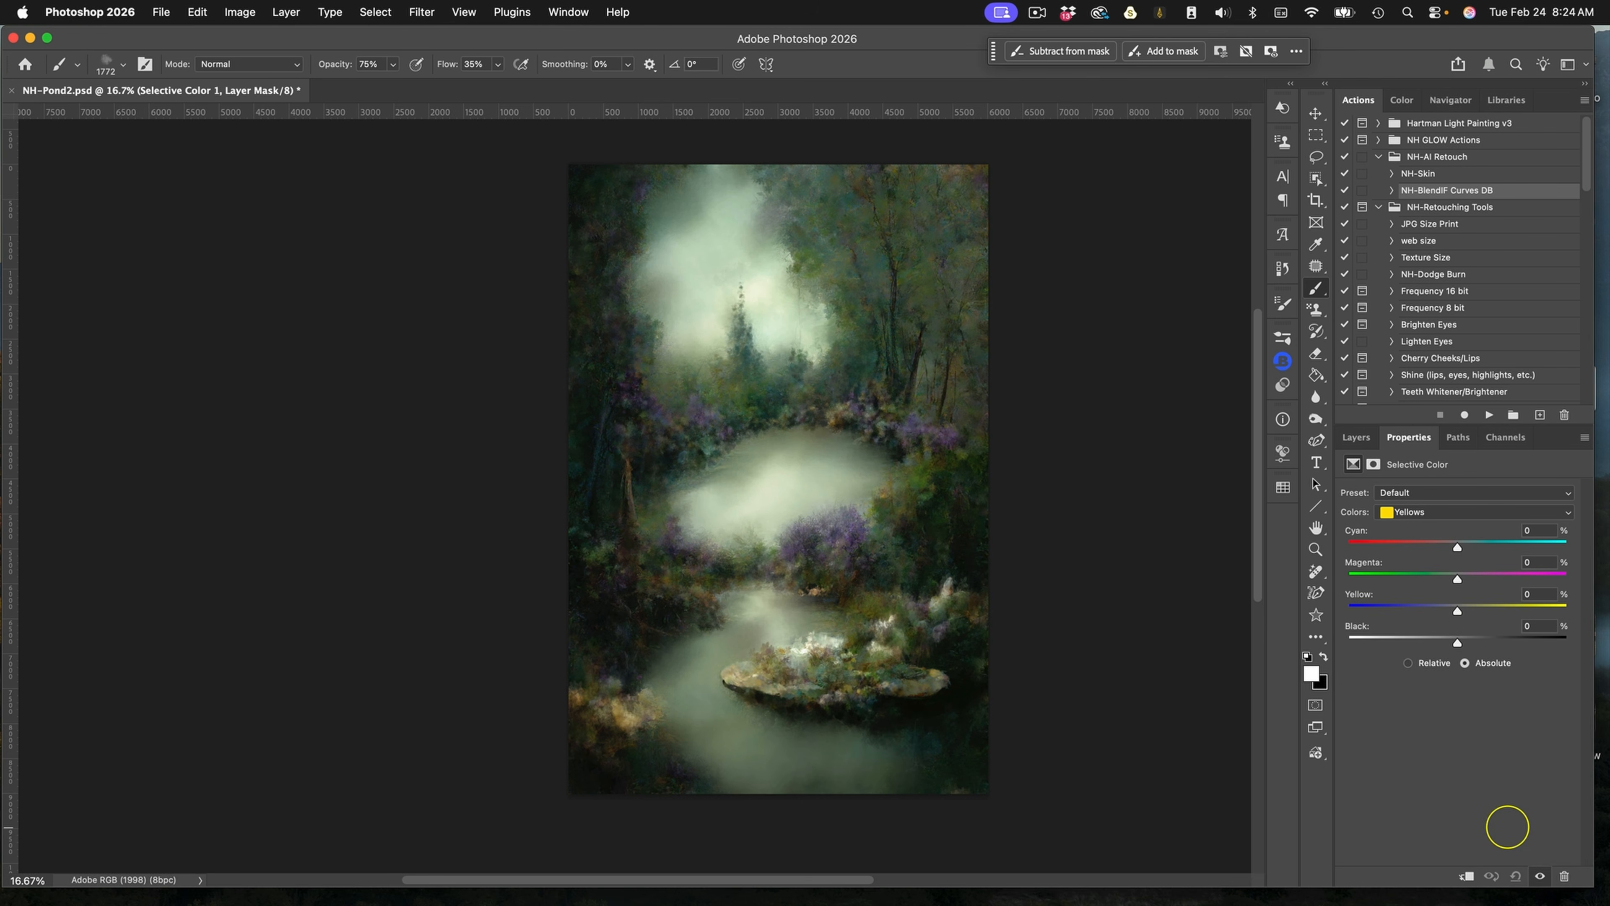
left_click(1420, 511)
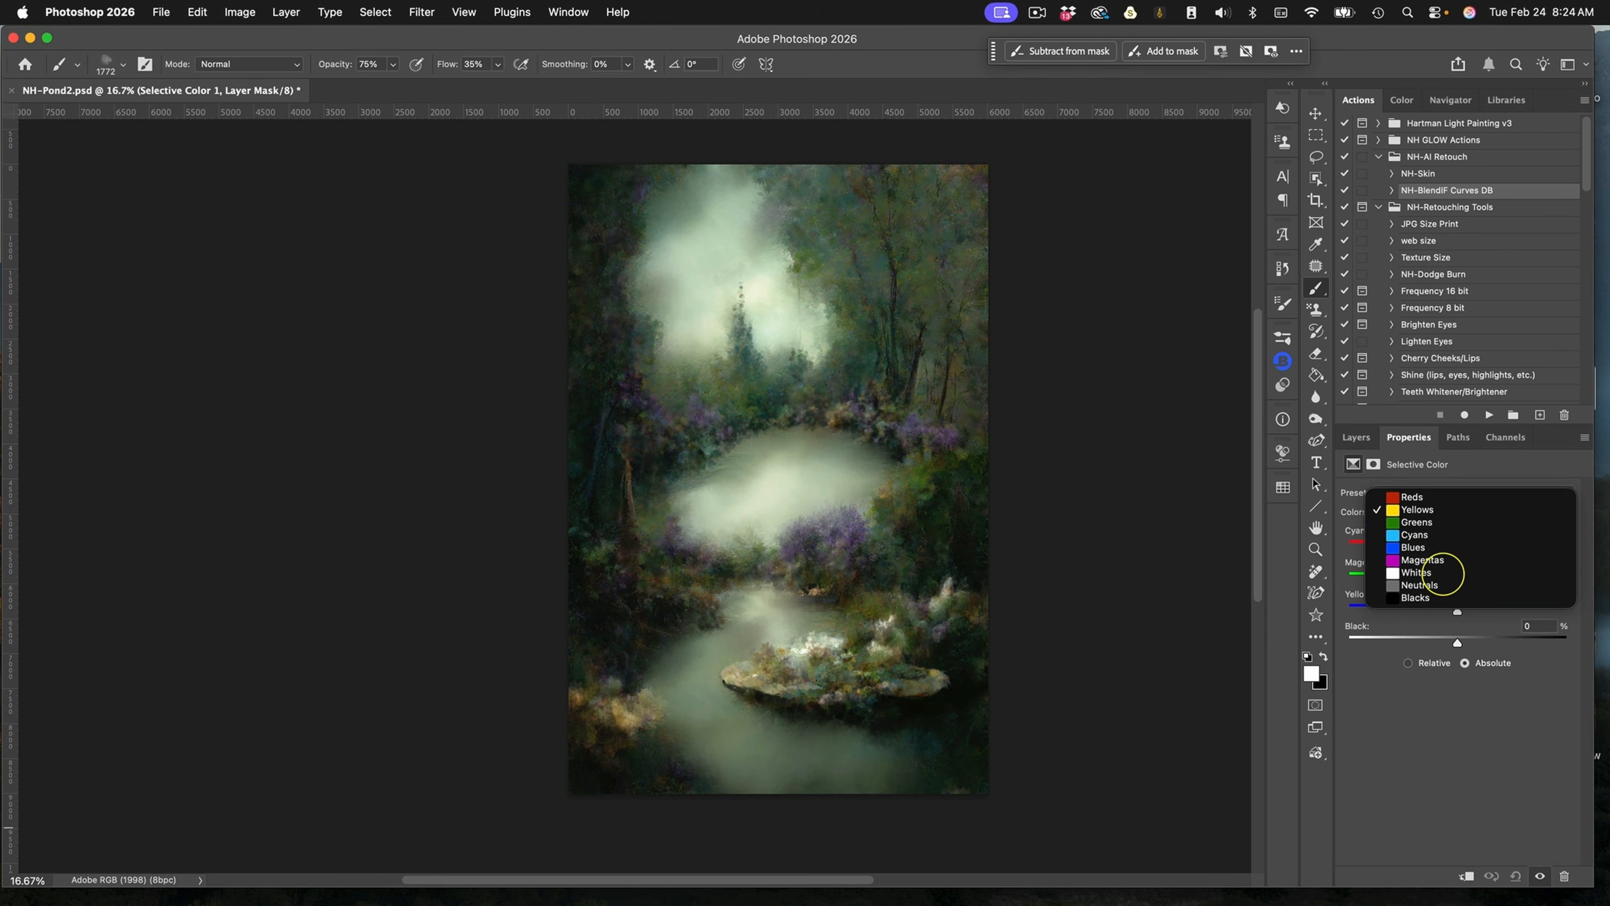
left_click(1433, 602)
left_click_drag(1458, 547, 1456, 547)
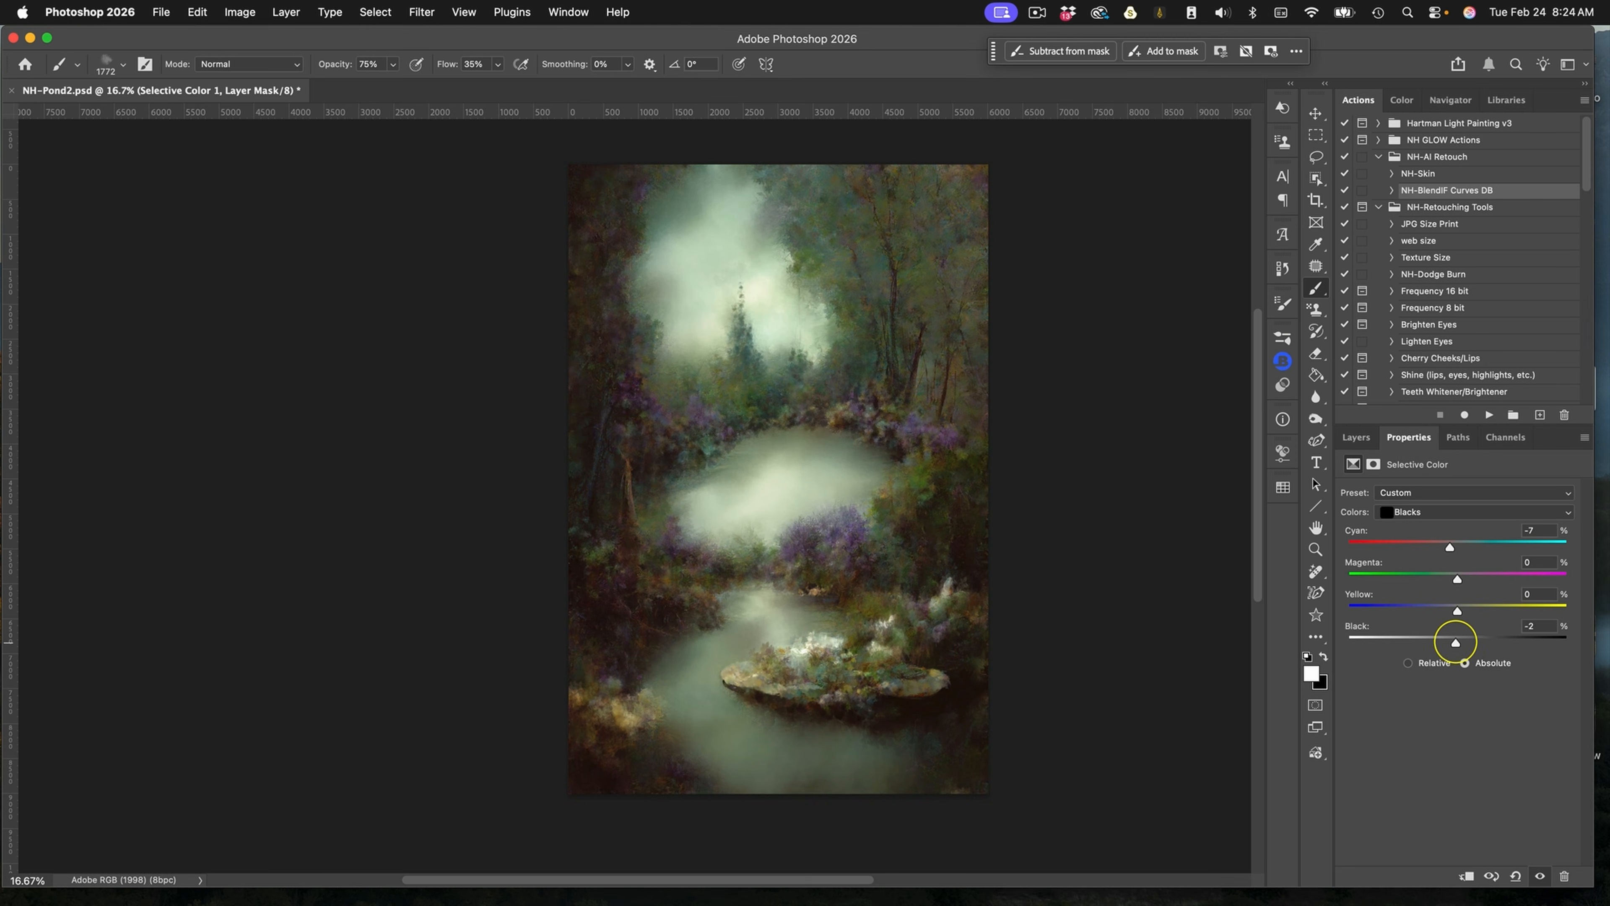
Set the Selective Color Neutrals to magenta +2% and yellow 0%
left_click(1434, 512)
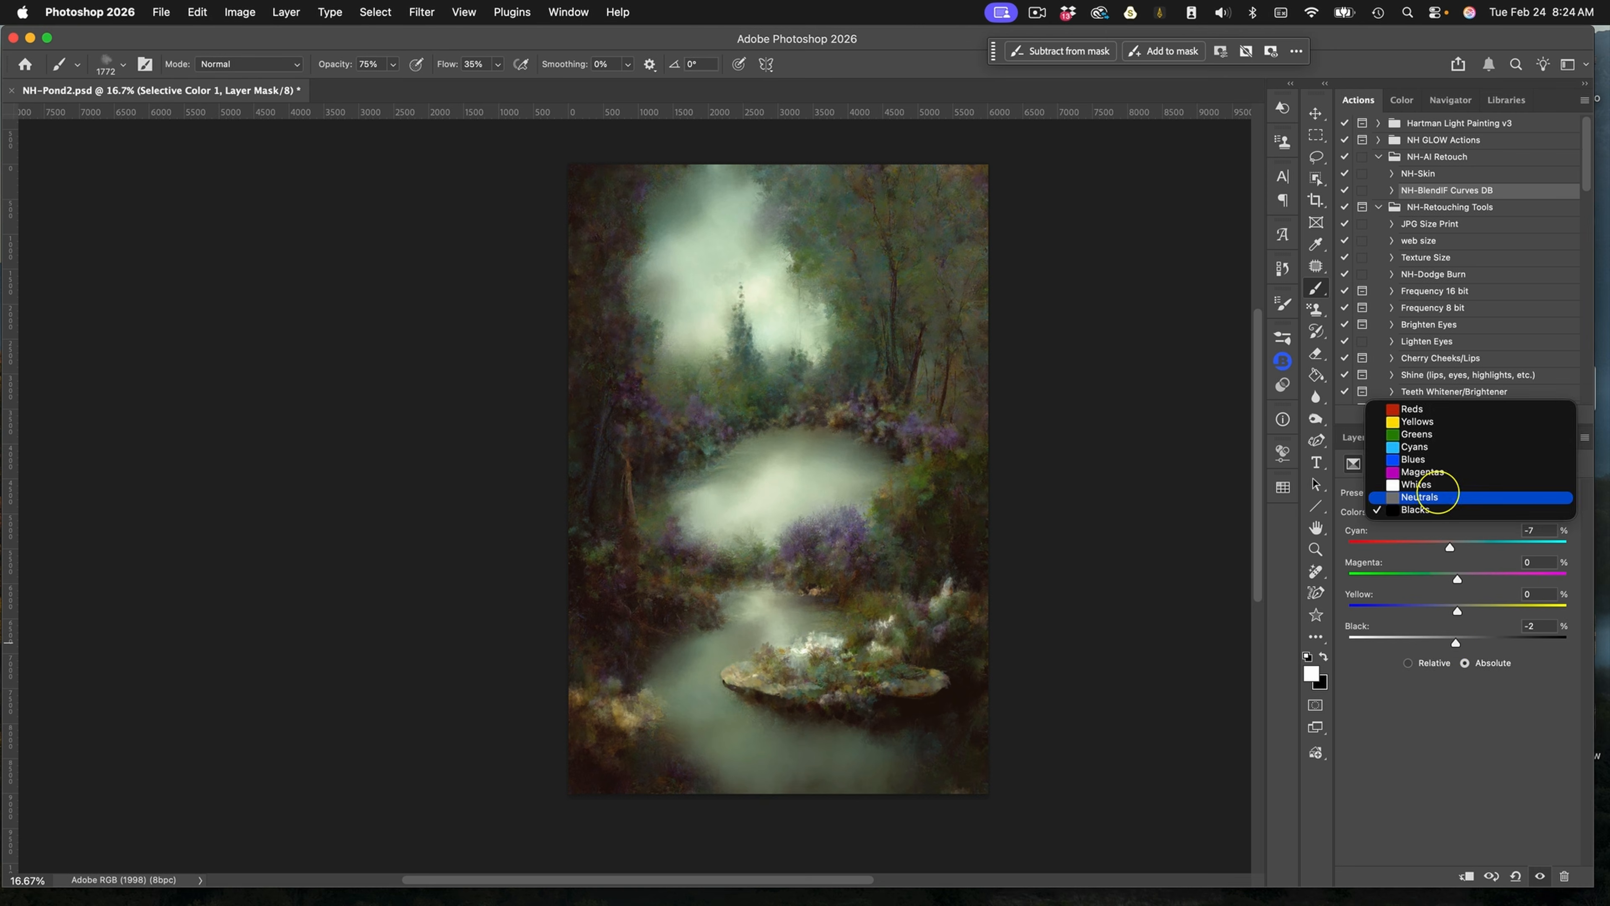
left_click(1427, 499)
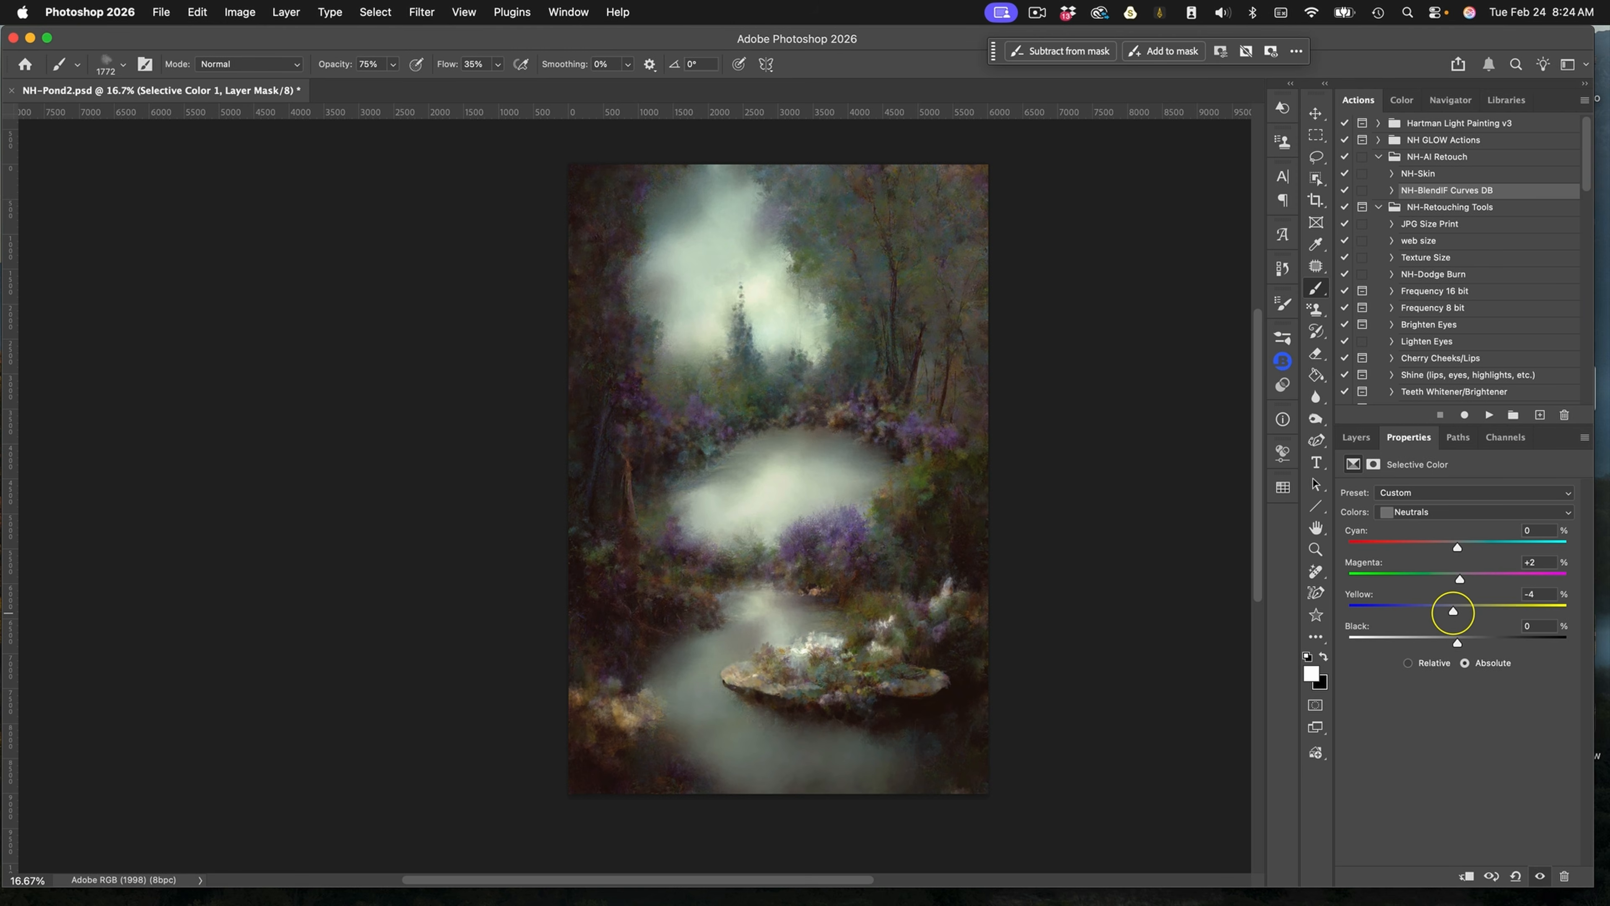
left_click_drag(1453, 612, 1459, 610)
Set the Selective Color Whites to cyan +11% and black -11%, and return to the layer list
left_click(1439, 511)
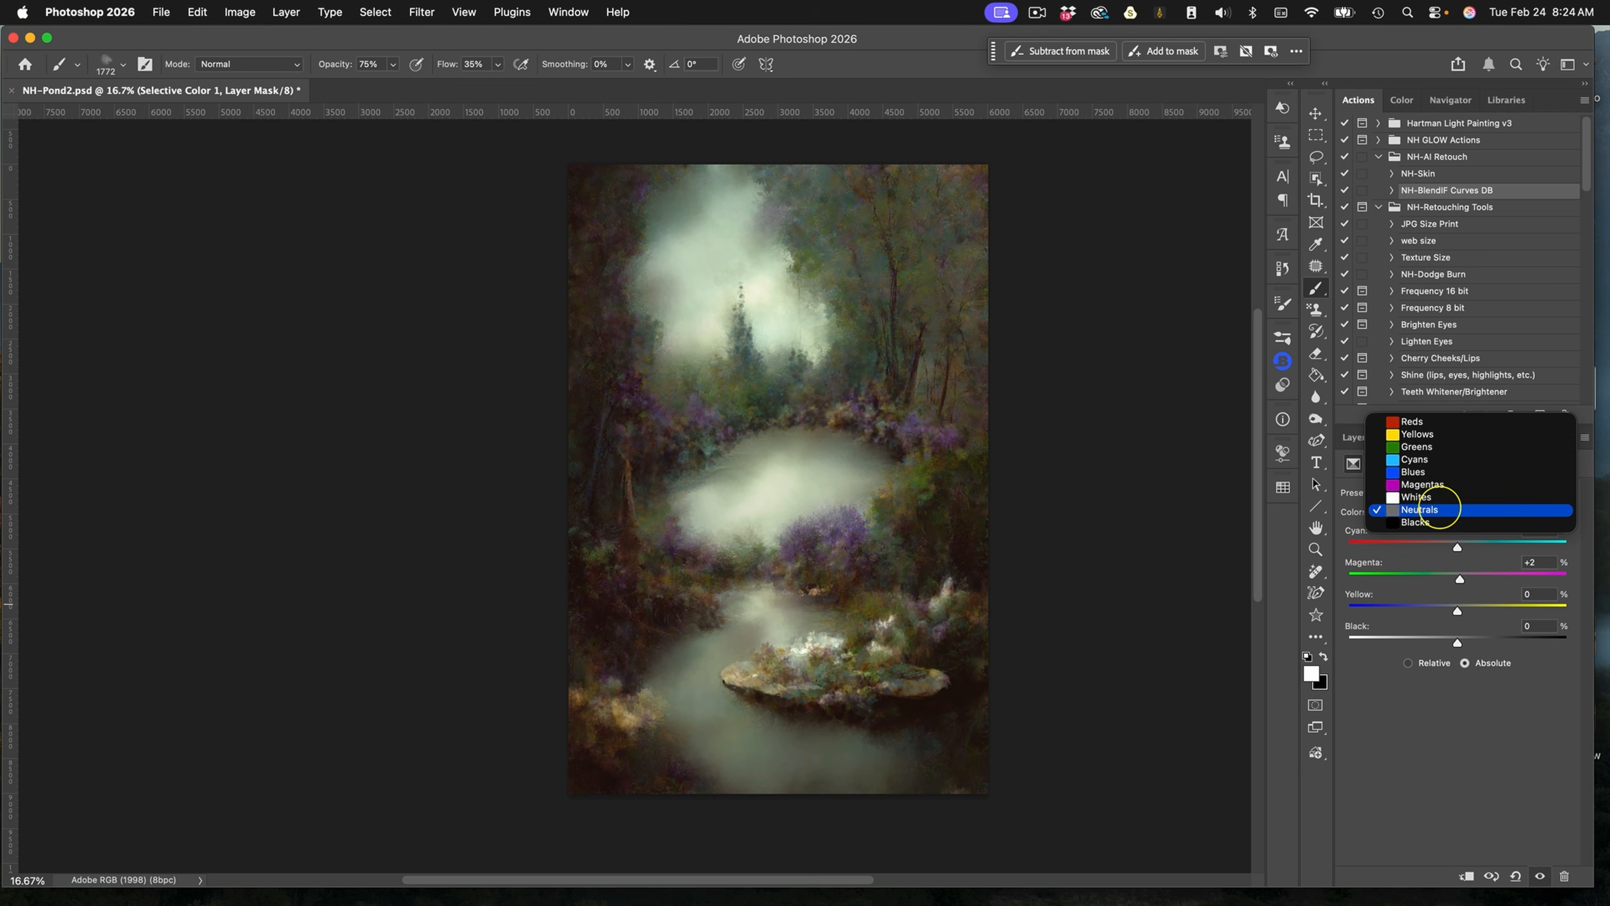
left_click(1442, 499)
left_click_drag(1457, 546, 1482, 545)
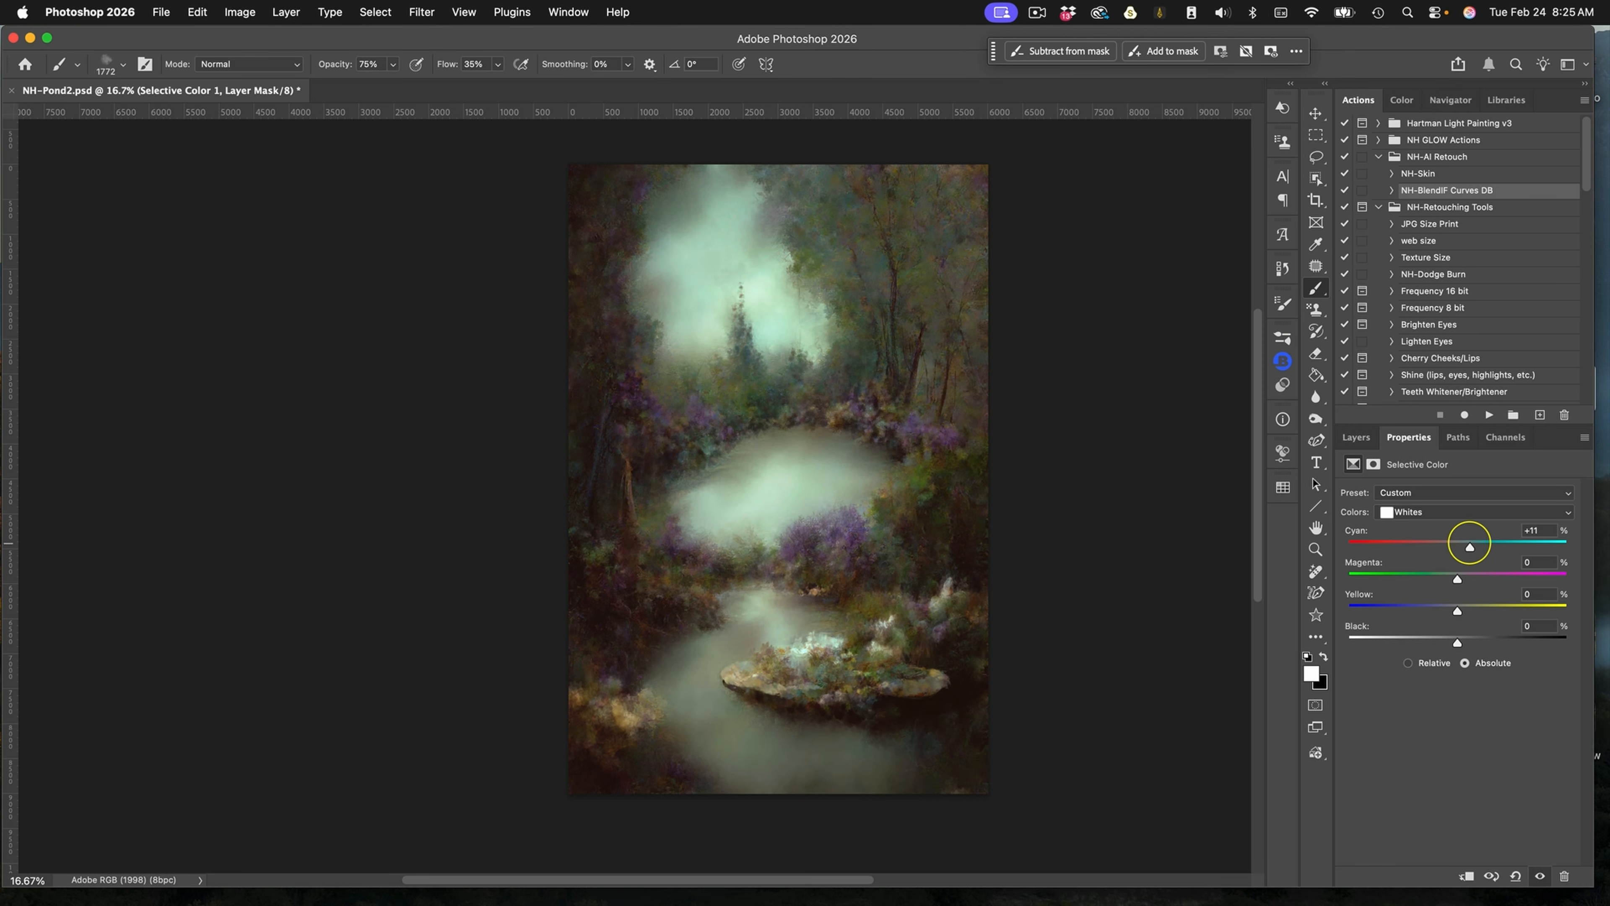
left_click_drag(1457, 642, 1444, 642)
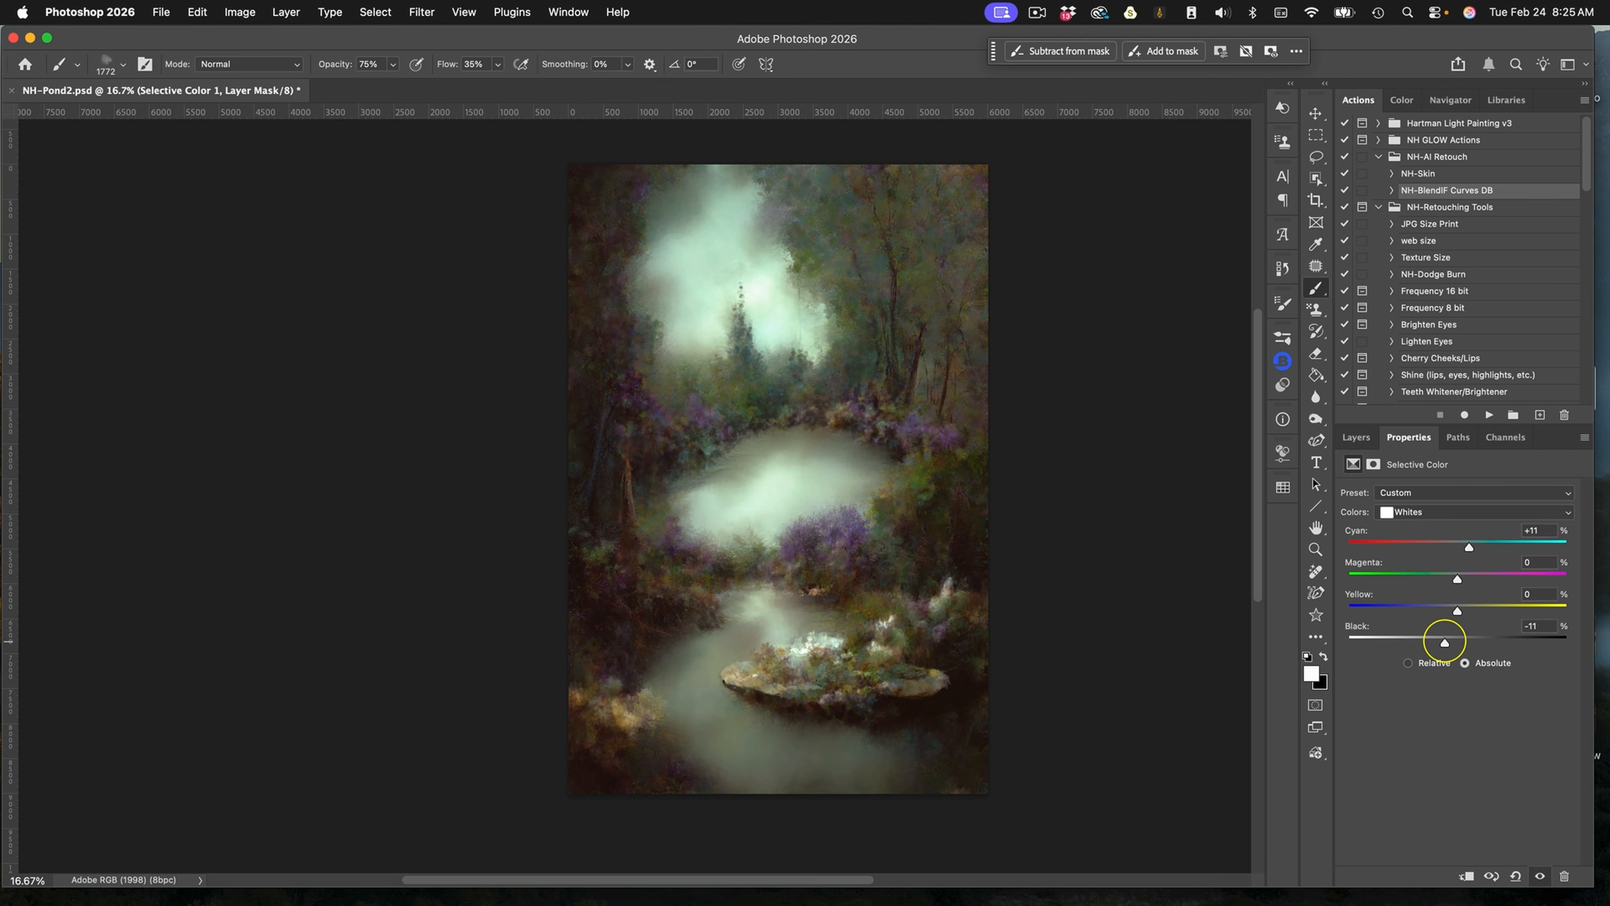
left_click(1356, 437)
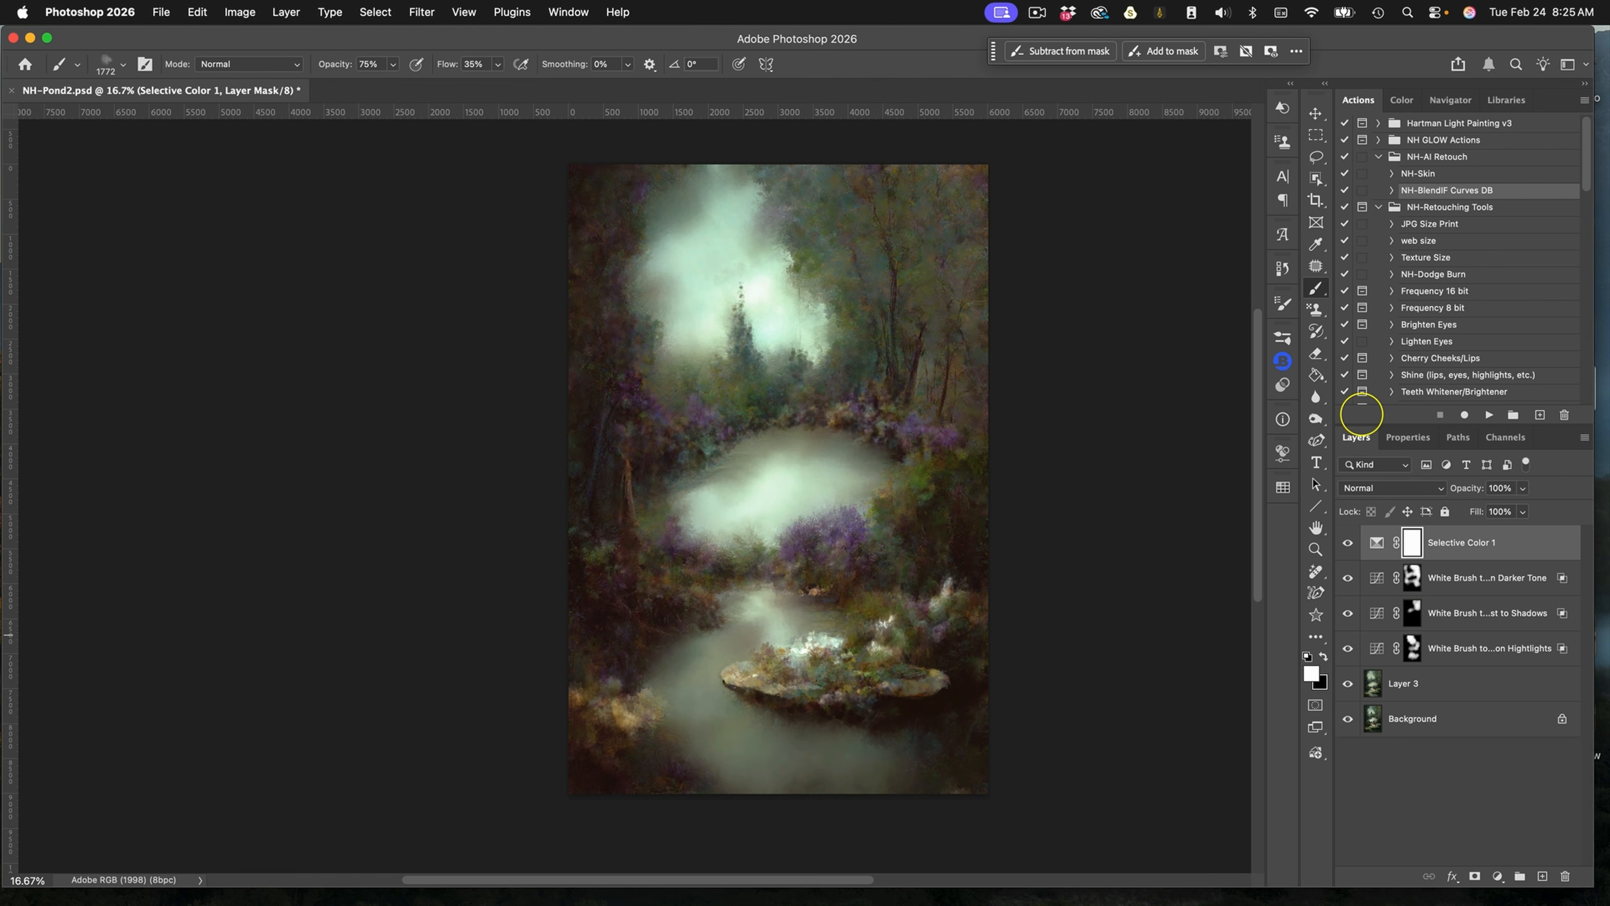